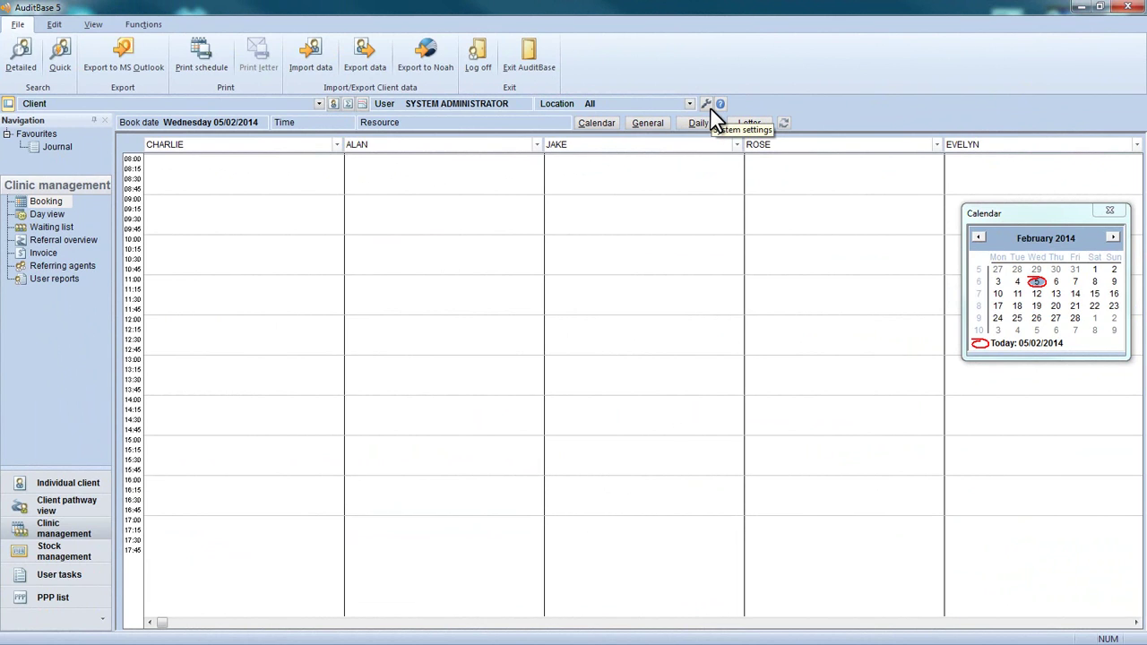
Open the System settings (spanner) menu beside the Location field
left_click(707, 105)
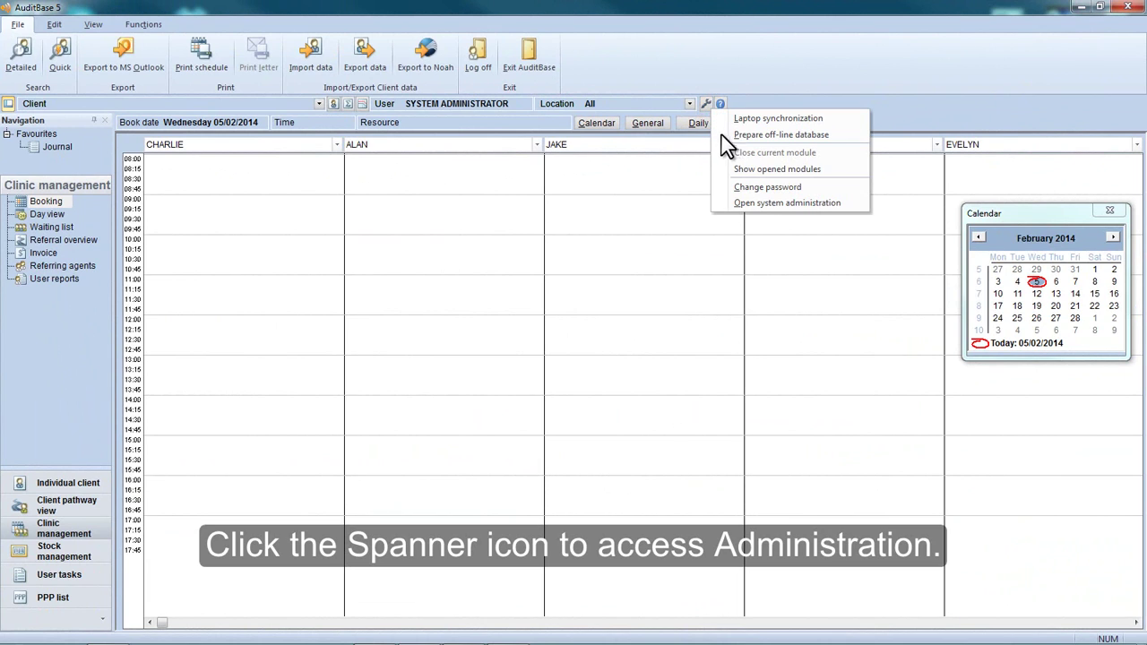
Launch system administration, log in, and expand Navigation settings
left_click(801, 213)
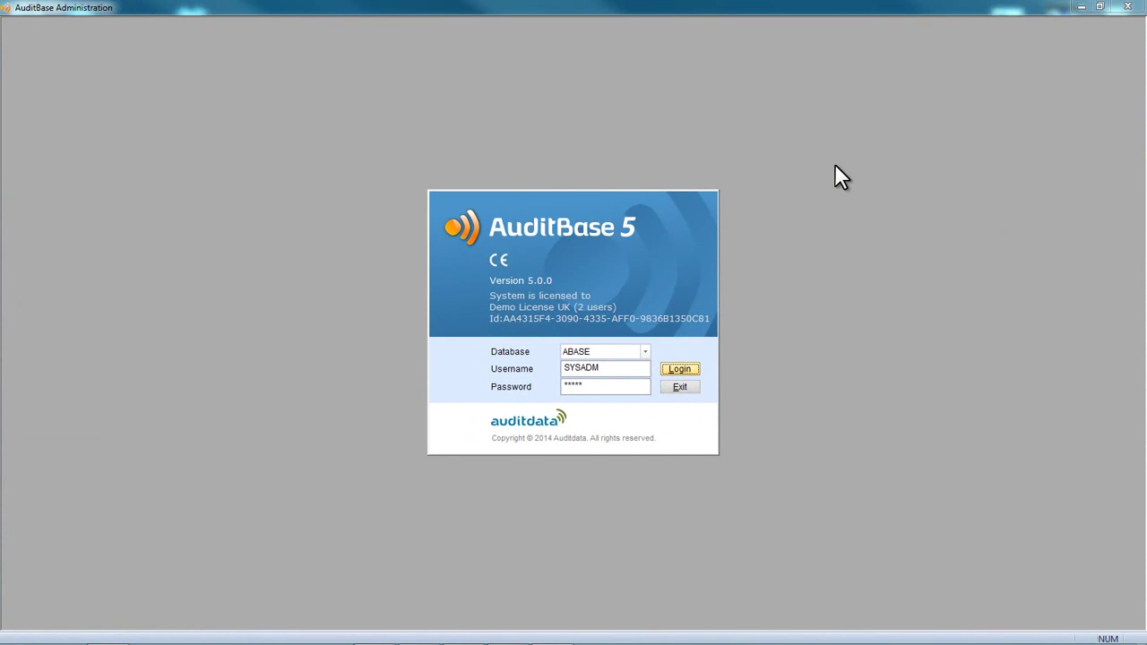
left_click(686, 373)
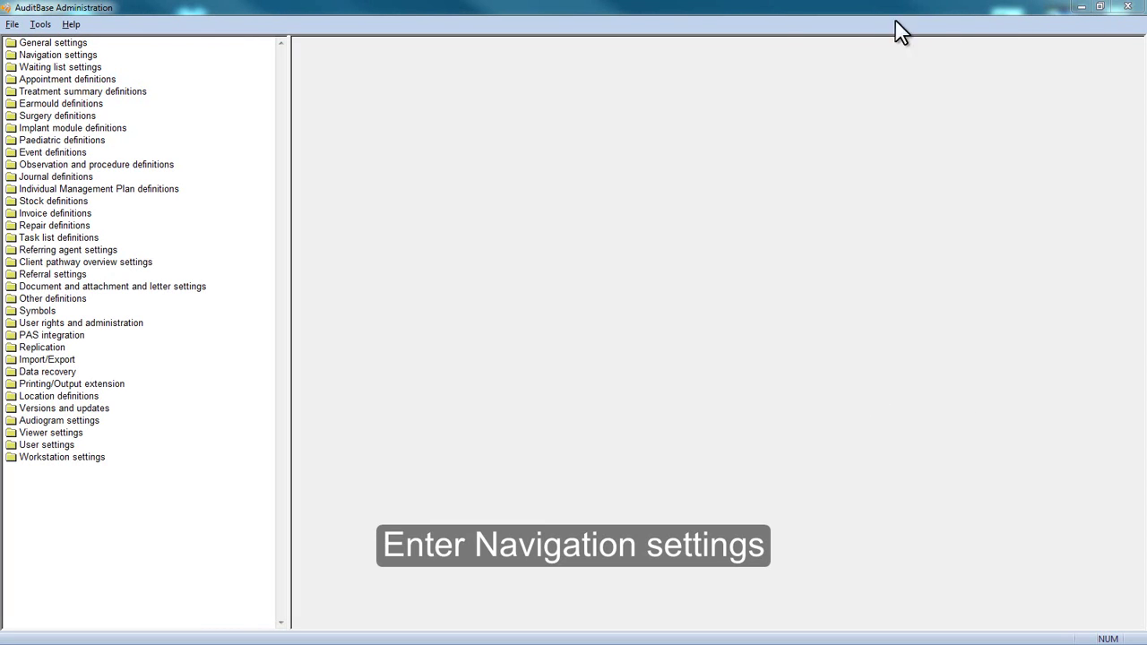
left_click(94, 56)
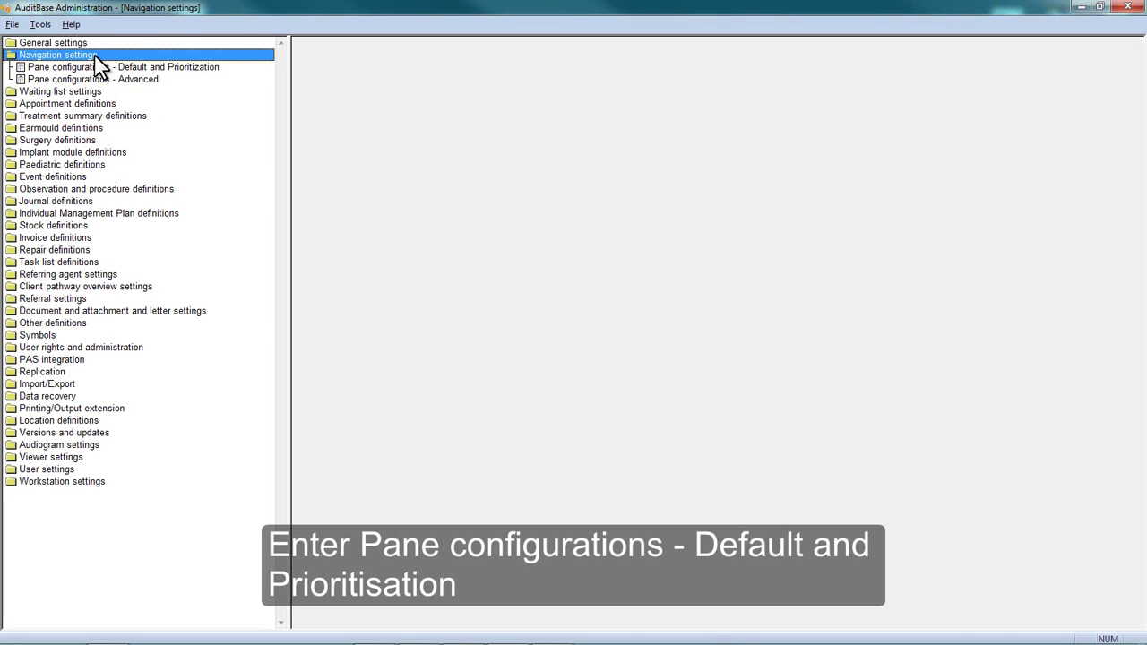
Save AuditBase 4 classic grouping as the default pane configuration
left_click(93, 68)
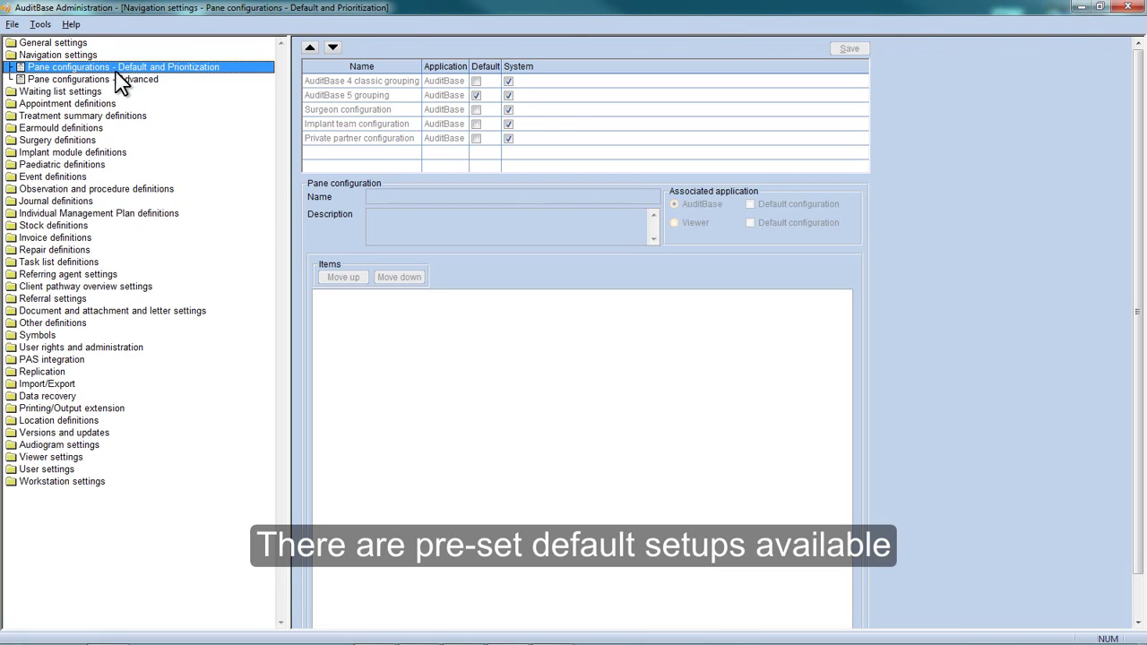
left_click(388, 97)
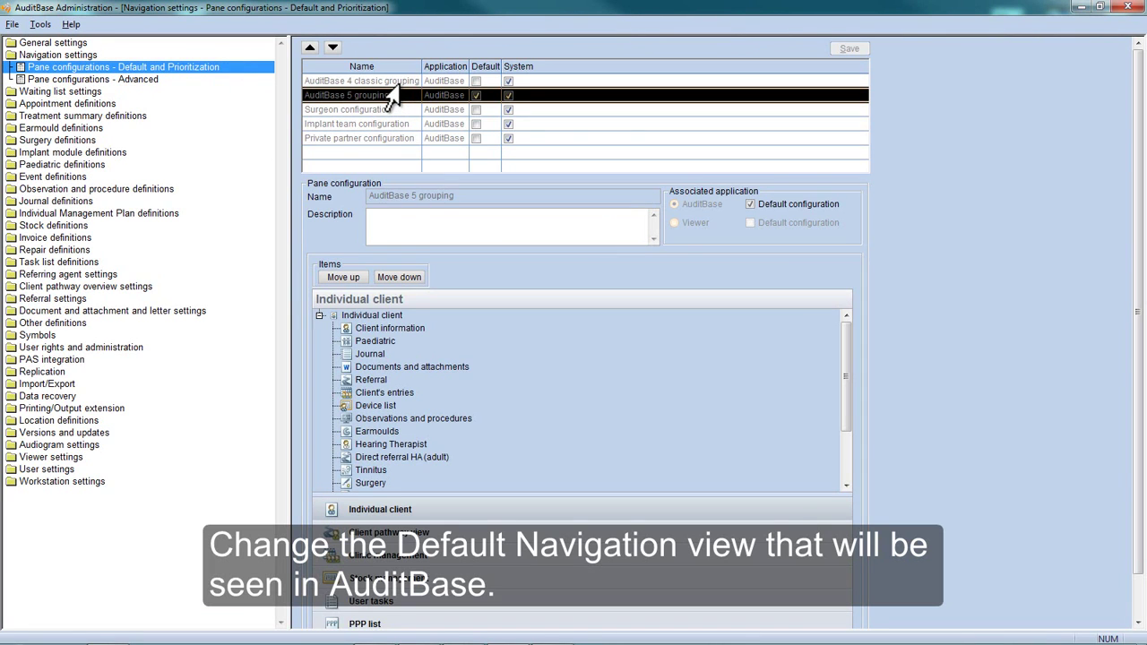
left_click(389, 81)
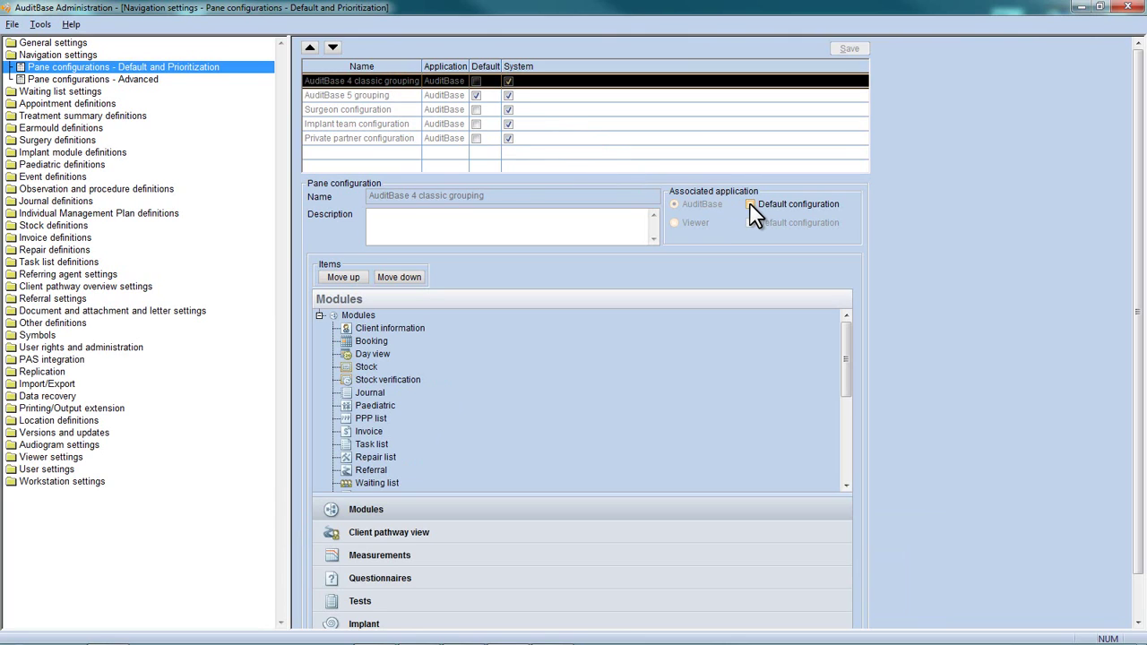
left_click(750, 204)
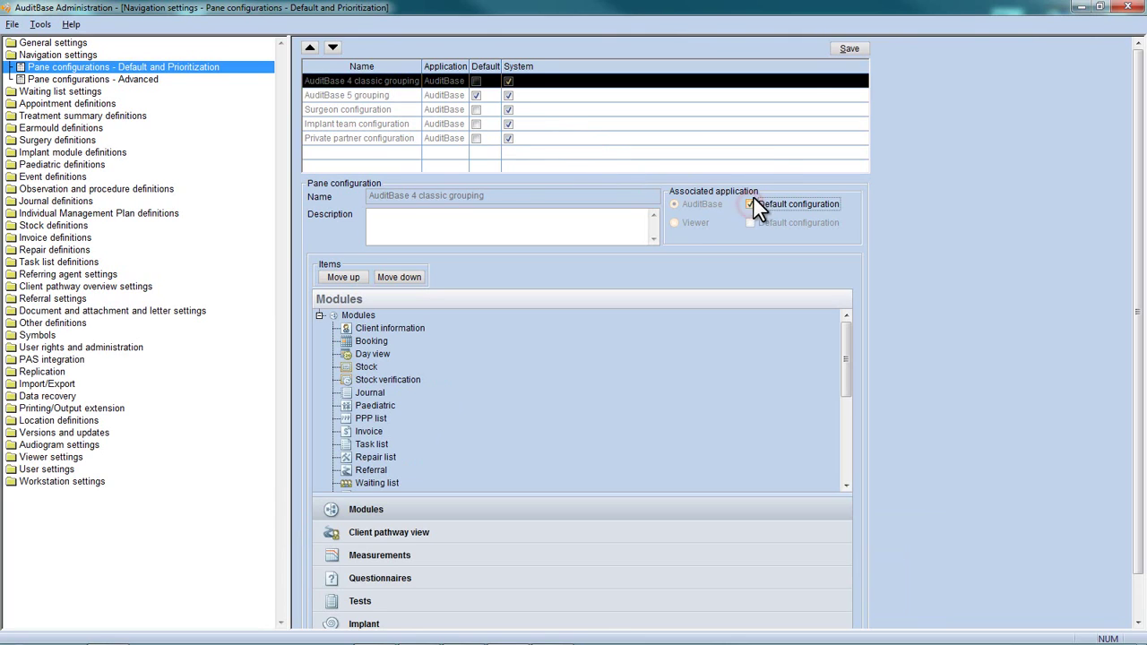
left_click(832, 48)
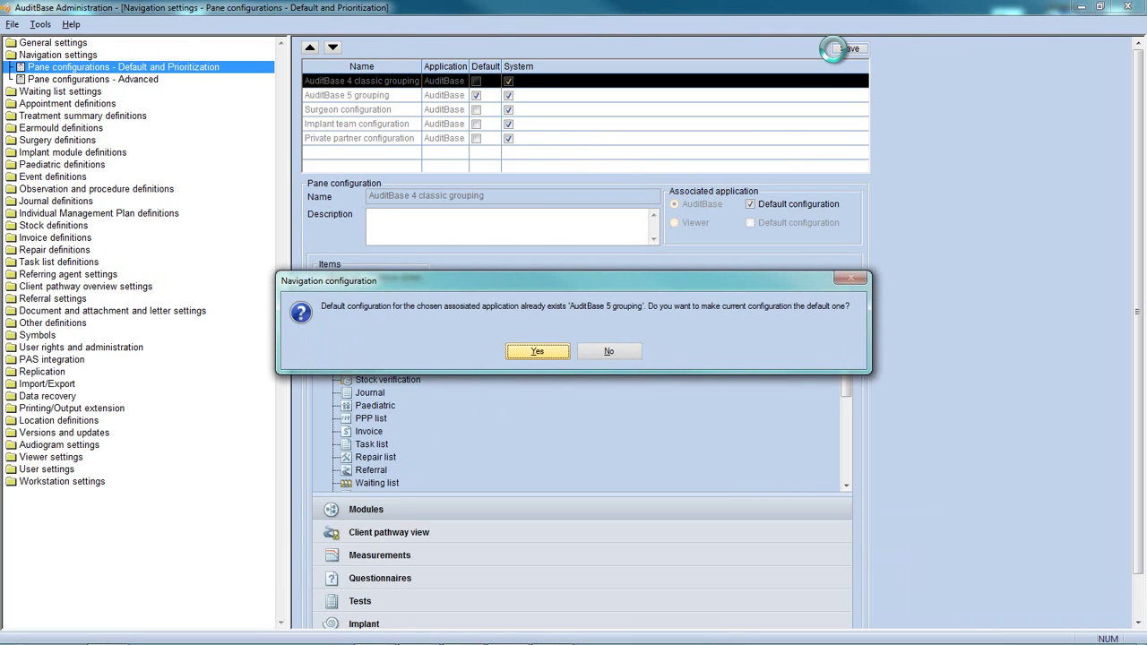
left_click(557, 344)
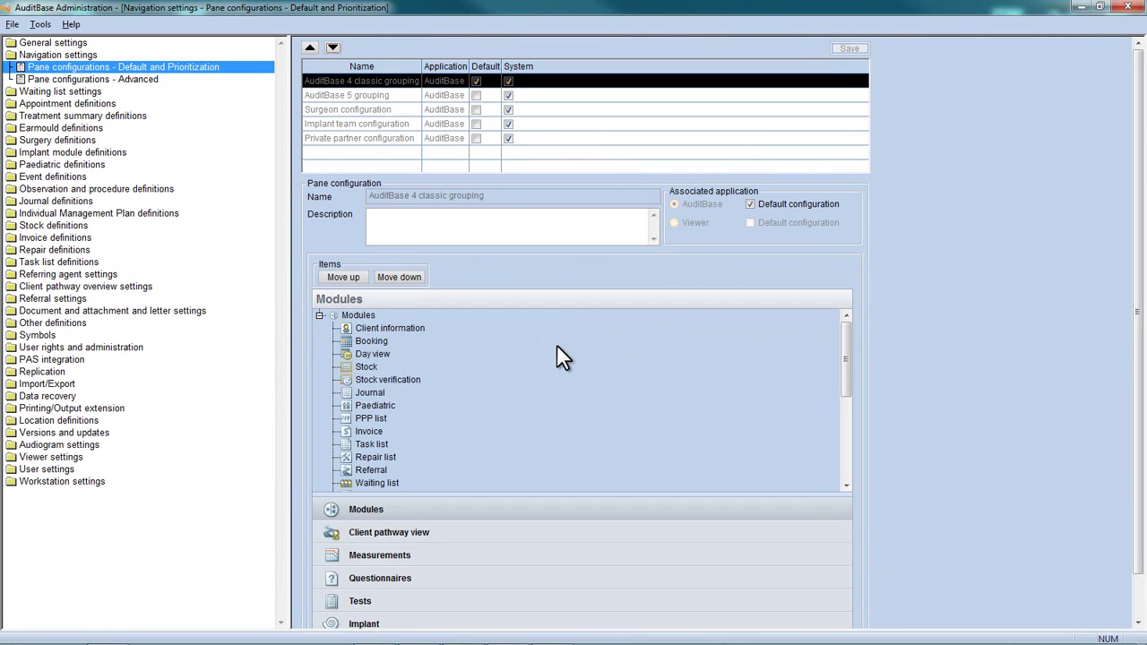
Restore AuditBase 5 grouping as the saved default configuration
left_click(400, 95)
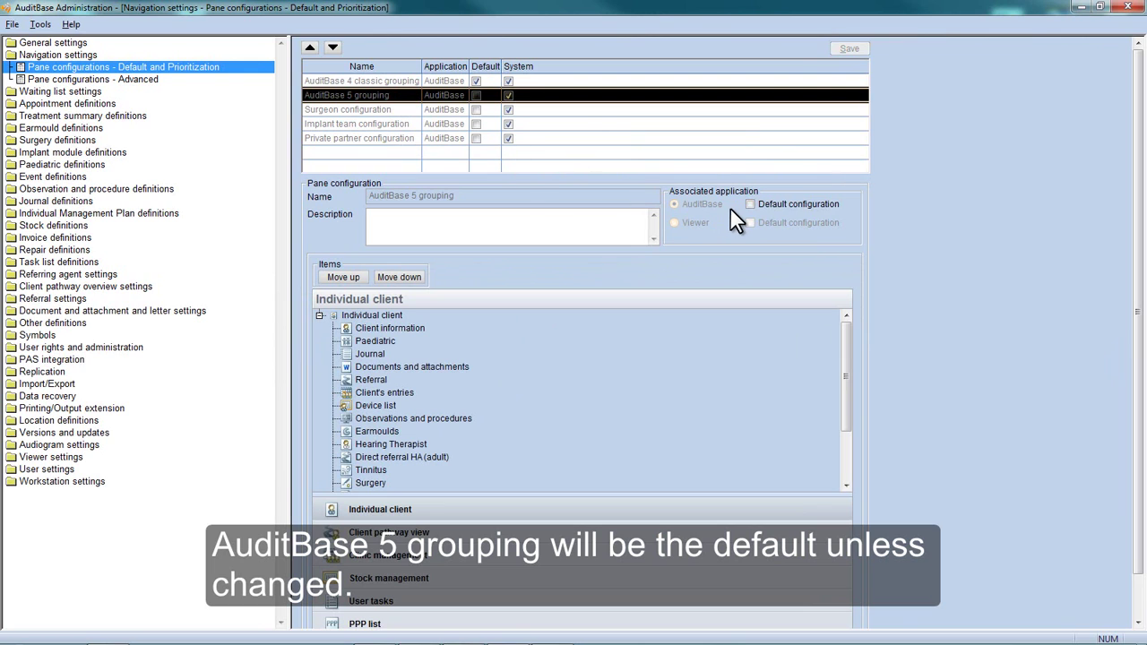
left_click(749, 204)
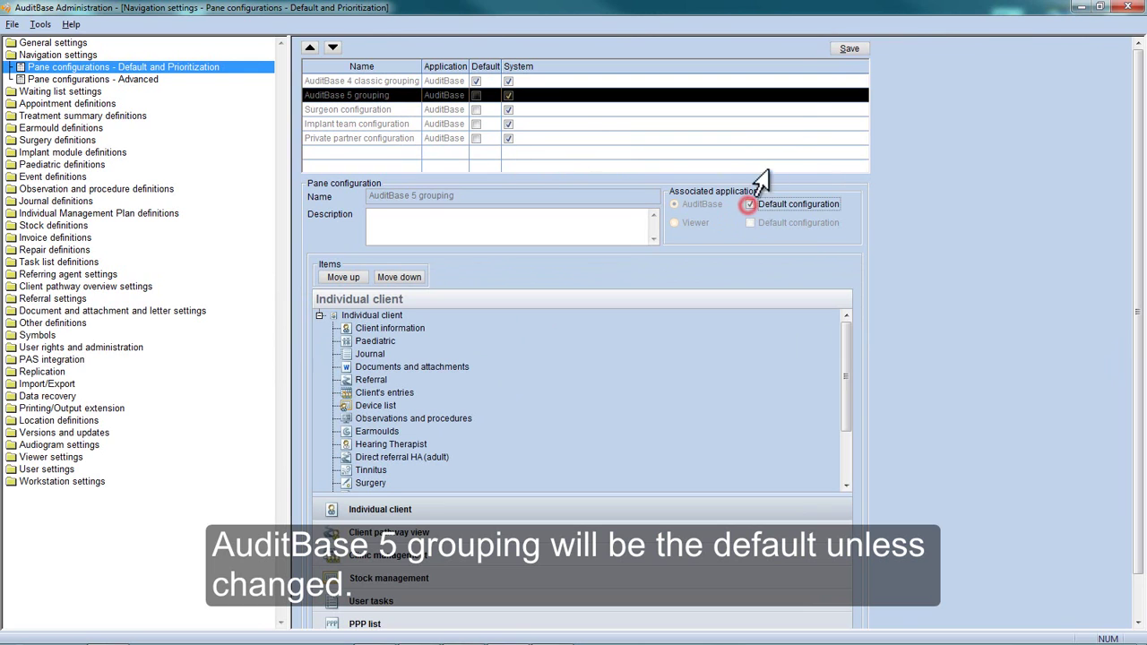
left_click(836, 49)
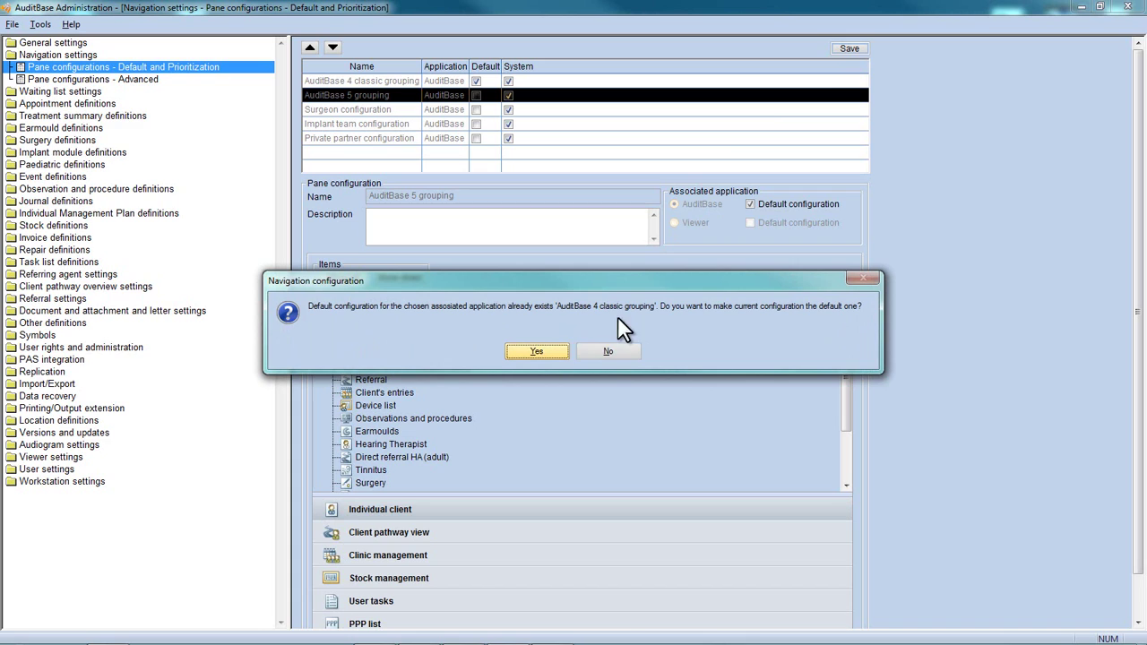
left_click(536, 351)
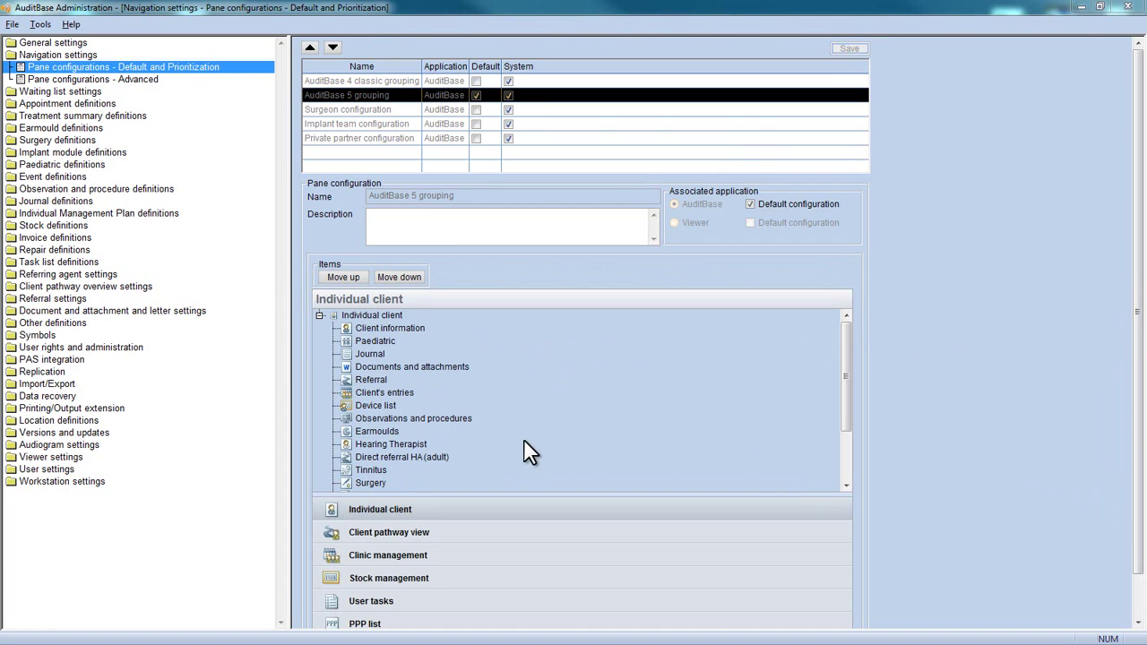
Move Tinnitus up so it sits right after Device list
left_click(370, 468)
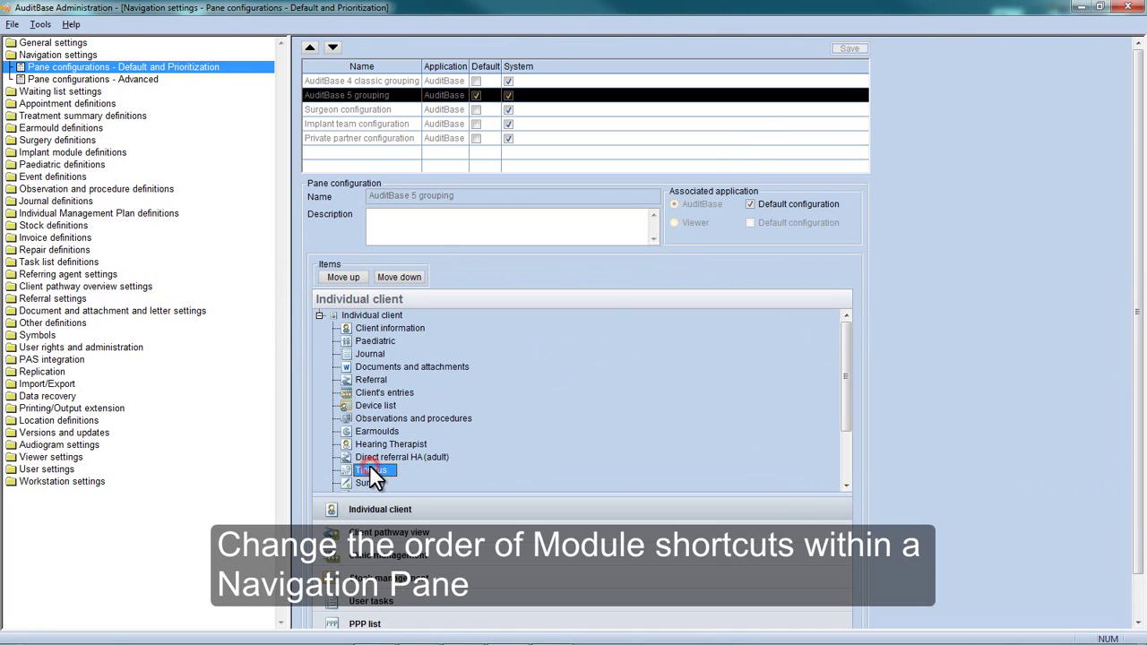
left_click(350, 278)
left_click(351, 278)
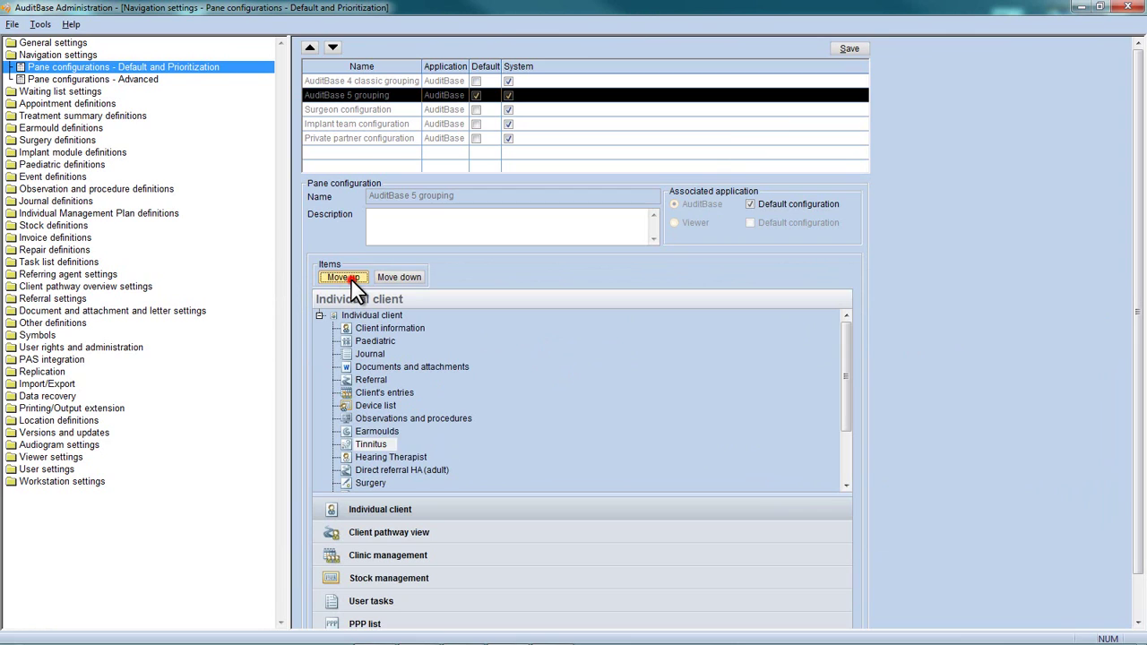
left_click(350, 278)
left_click(350, 278)
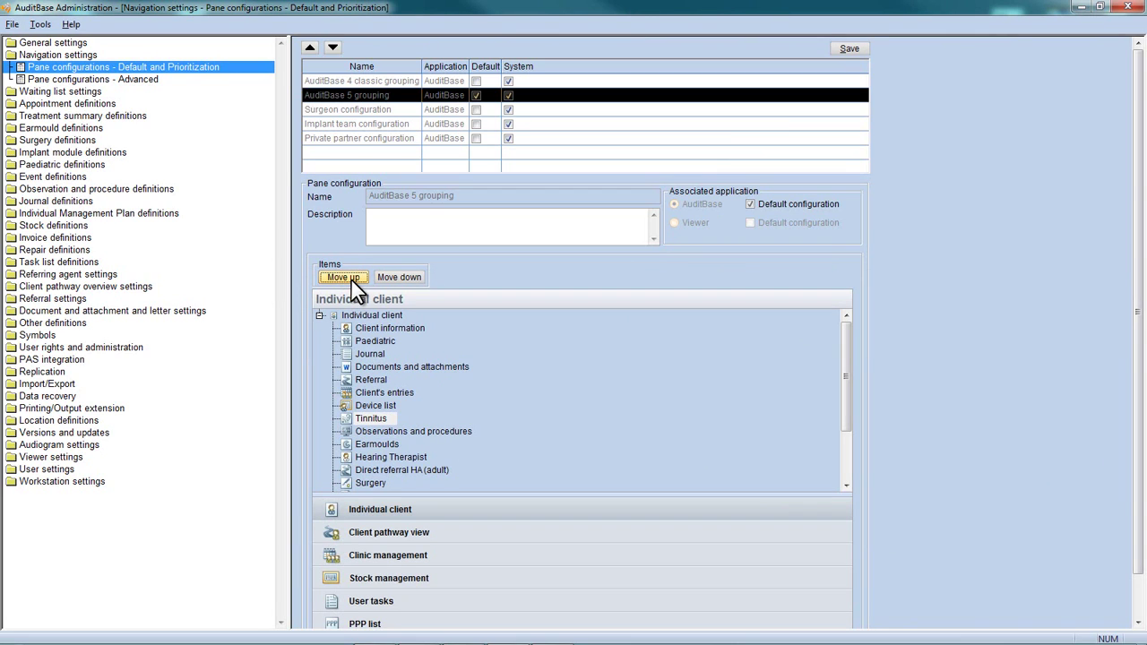
Move Client's entries down below Earmoulds
left_click(365, 392)
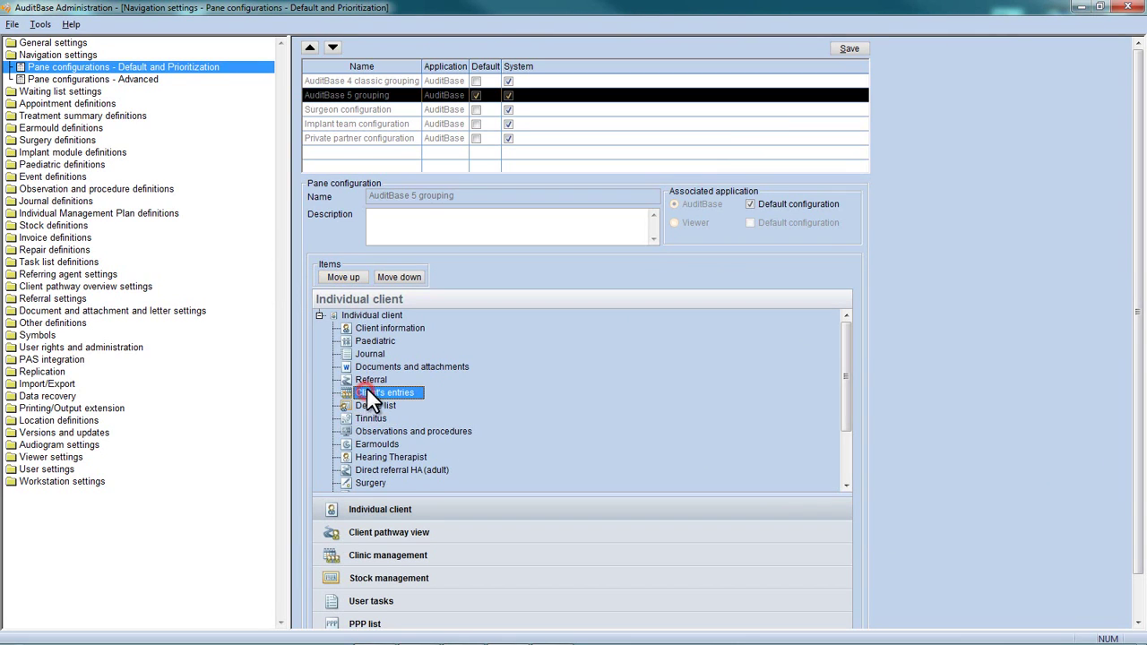
left_click(392, 279)
left_click(391, 278)
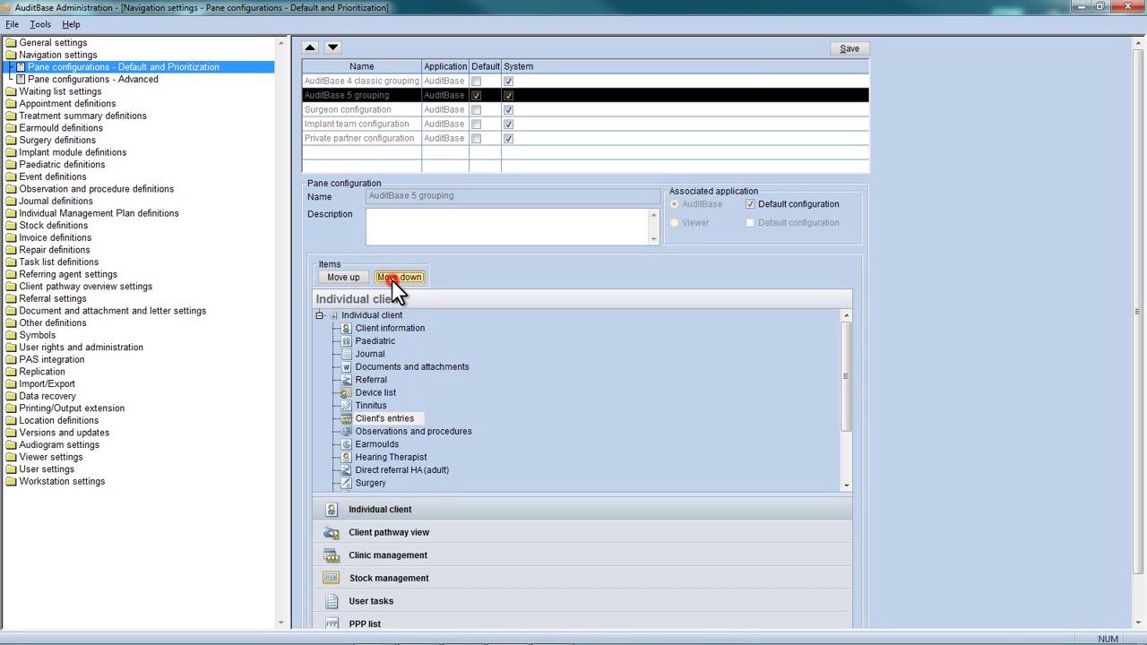
left_click(391, 279)
left_click(392, 278)
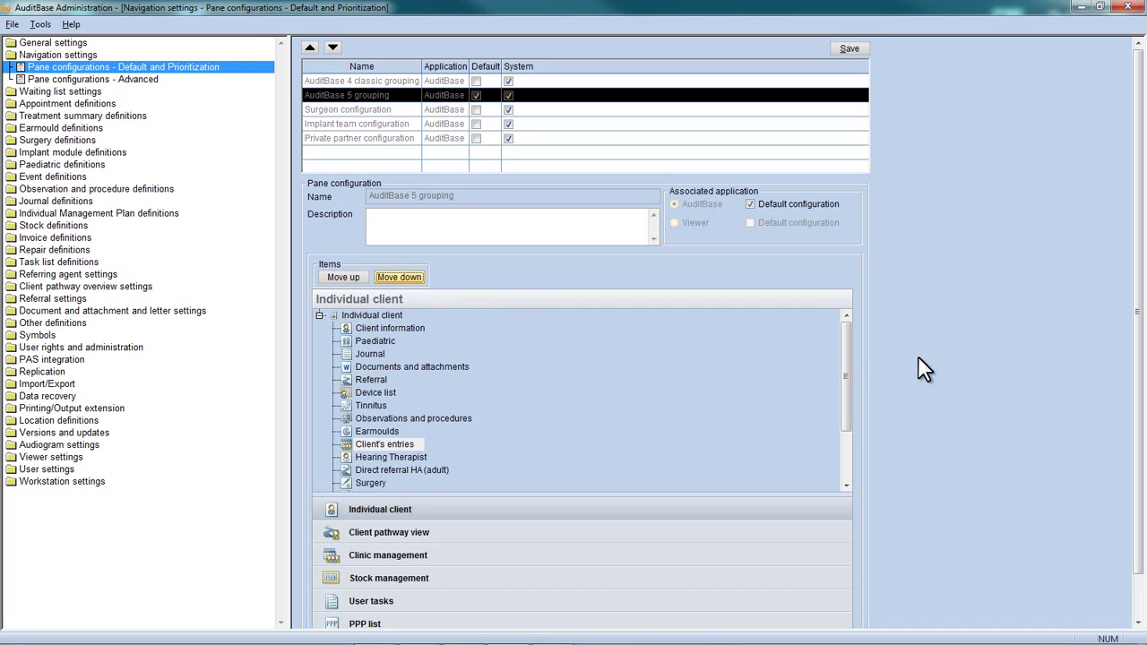
Show the PPP list pane button again and bring up Navigation Pane Options
left_click_drag(1140, 352, 1140, 392)
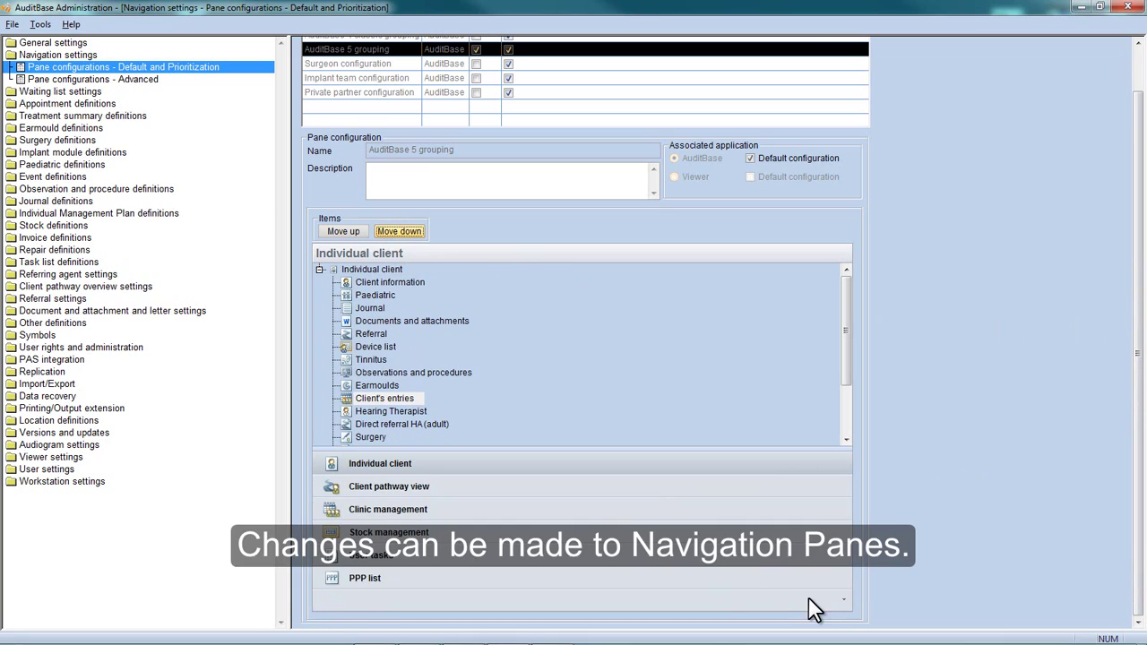
left_click(850, 610)
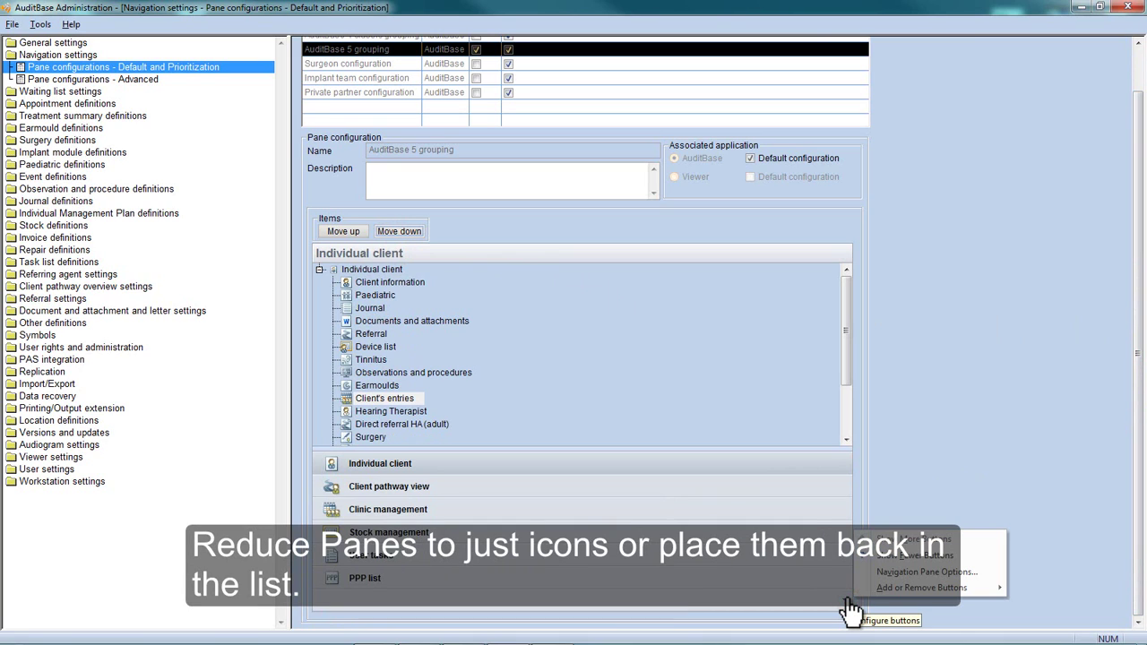
left_click(887, 558)
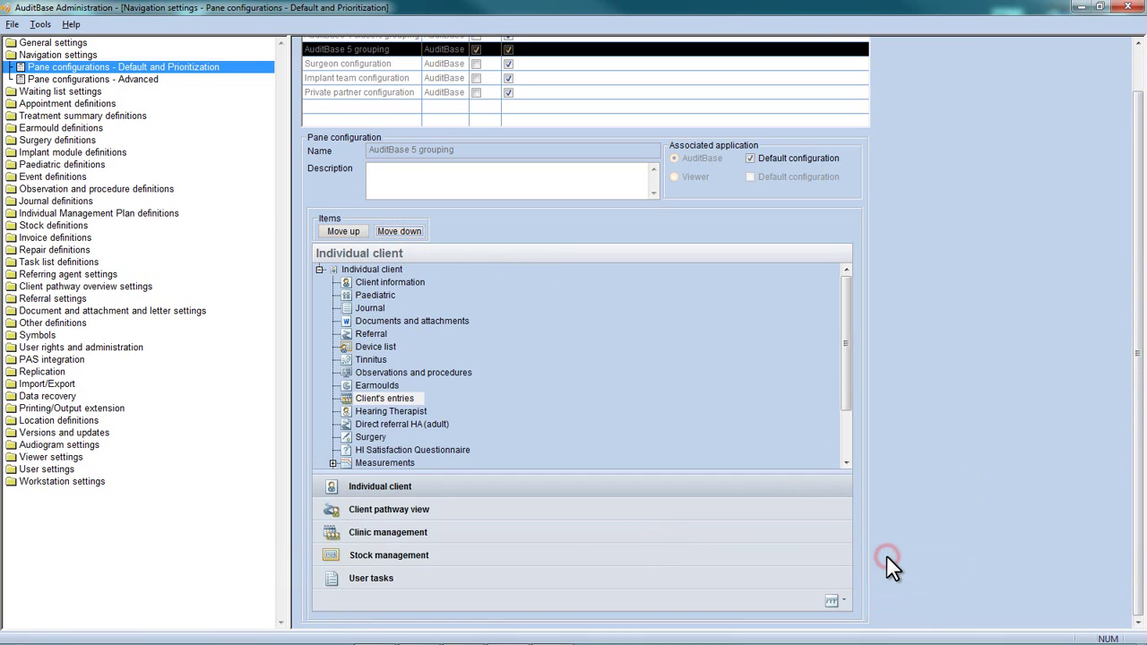
left_click(843, 600)
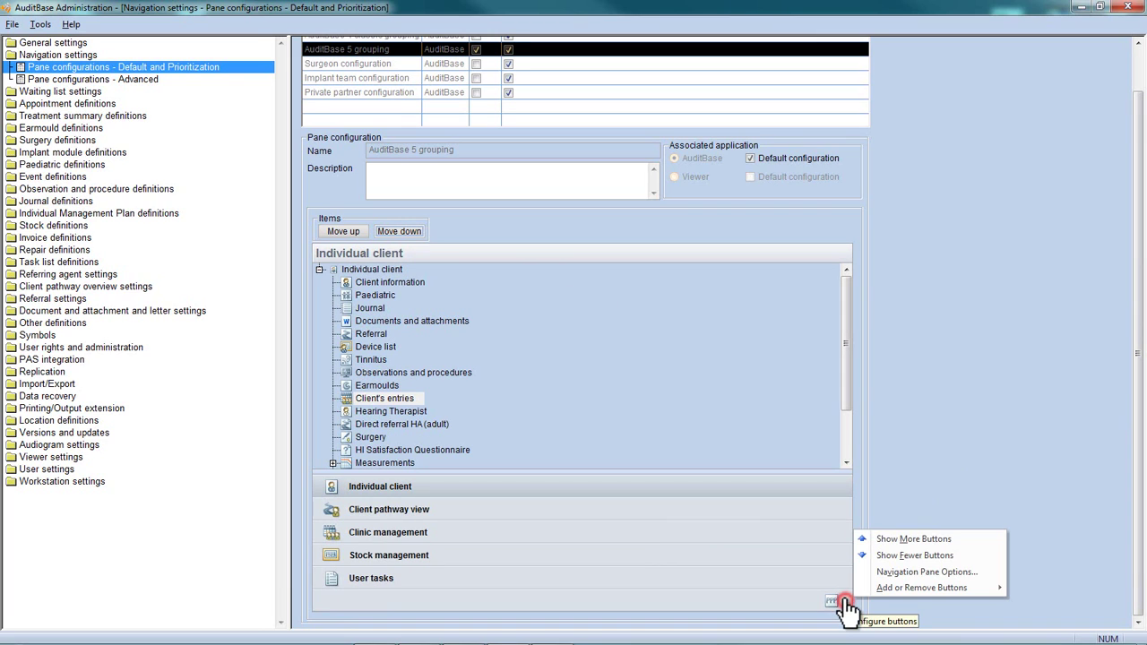
left_click(888, 539)
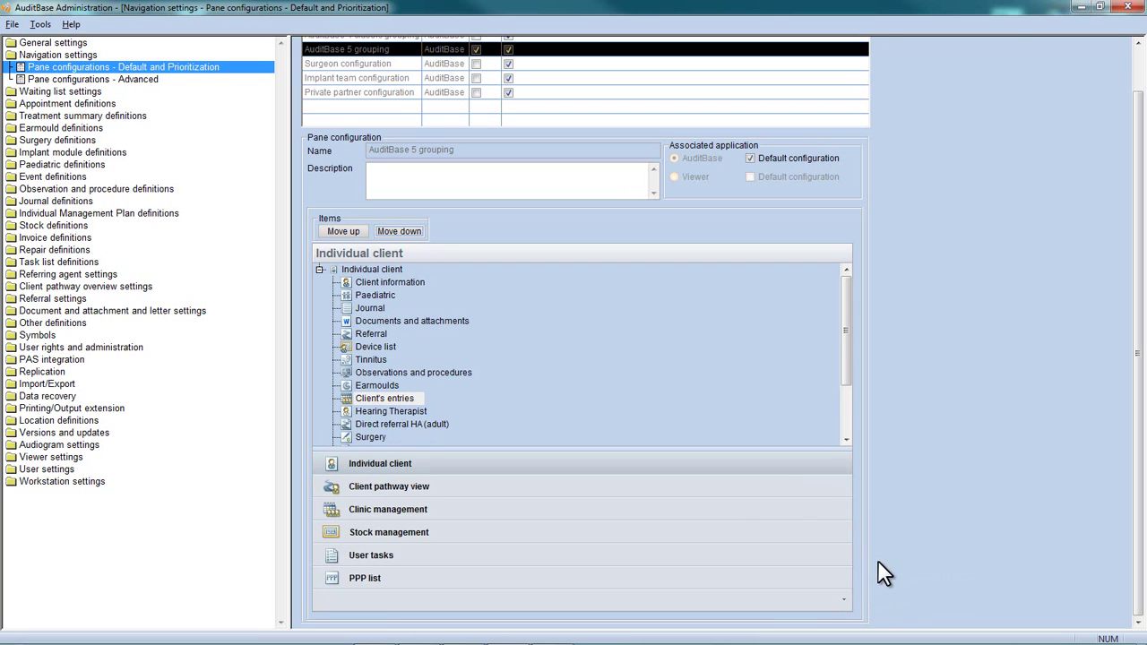
left_click(845, 600)
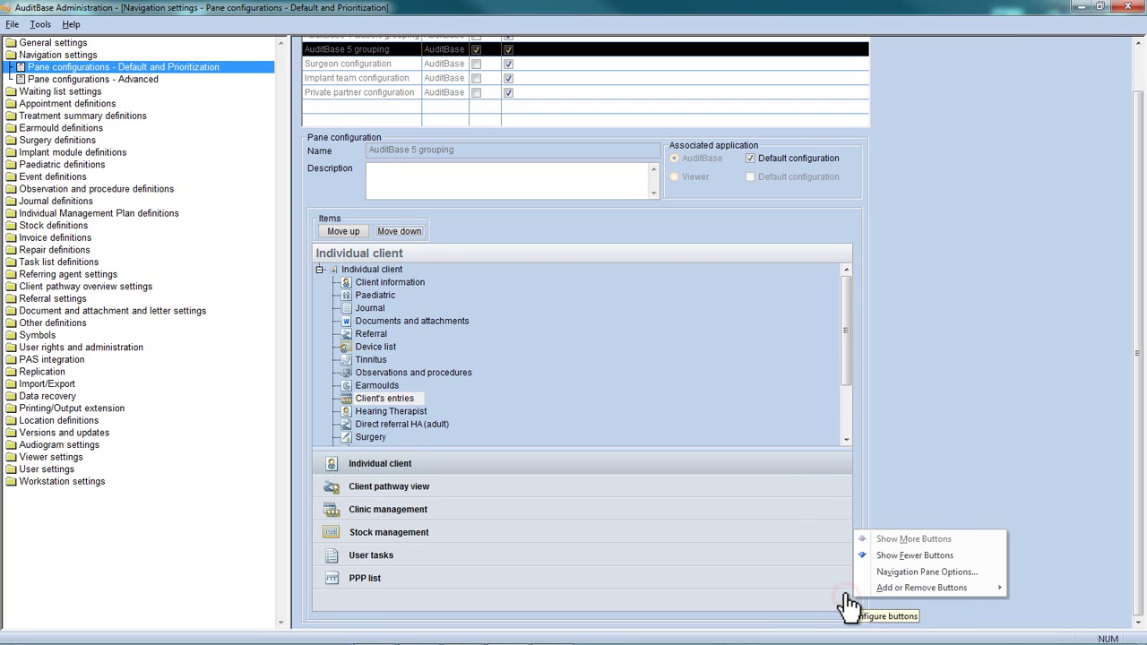
left_click(896, 573)
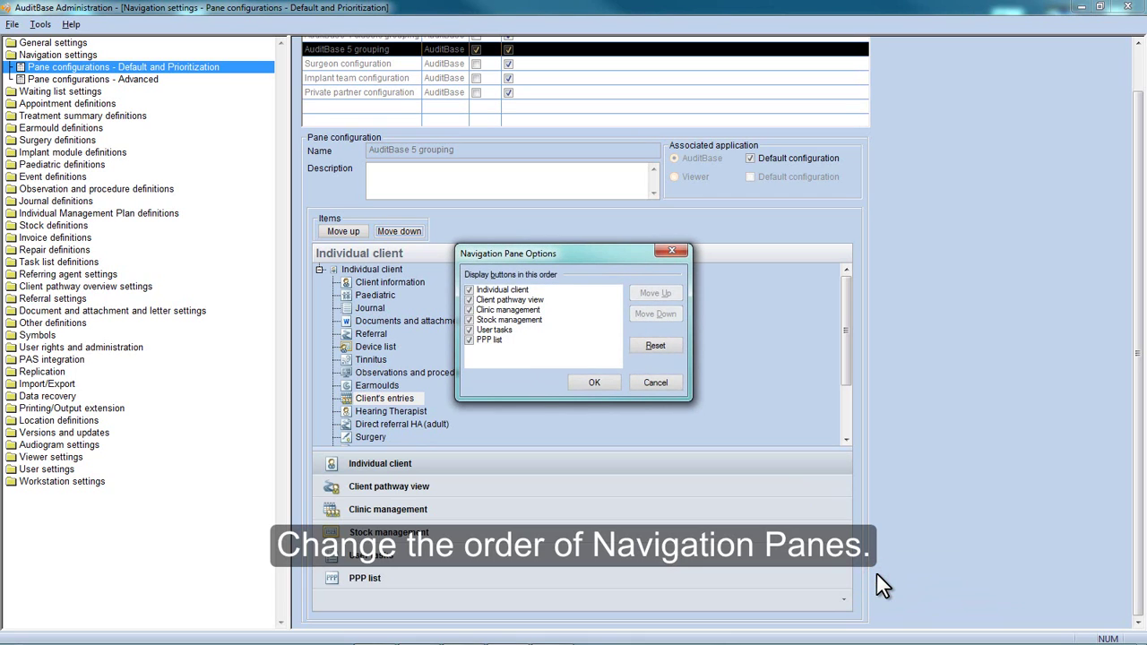
left_click(504, 330)
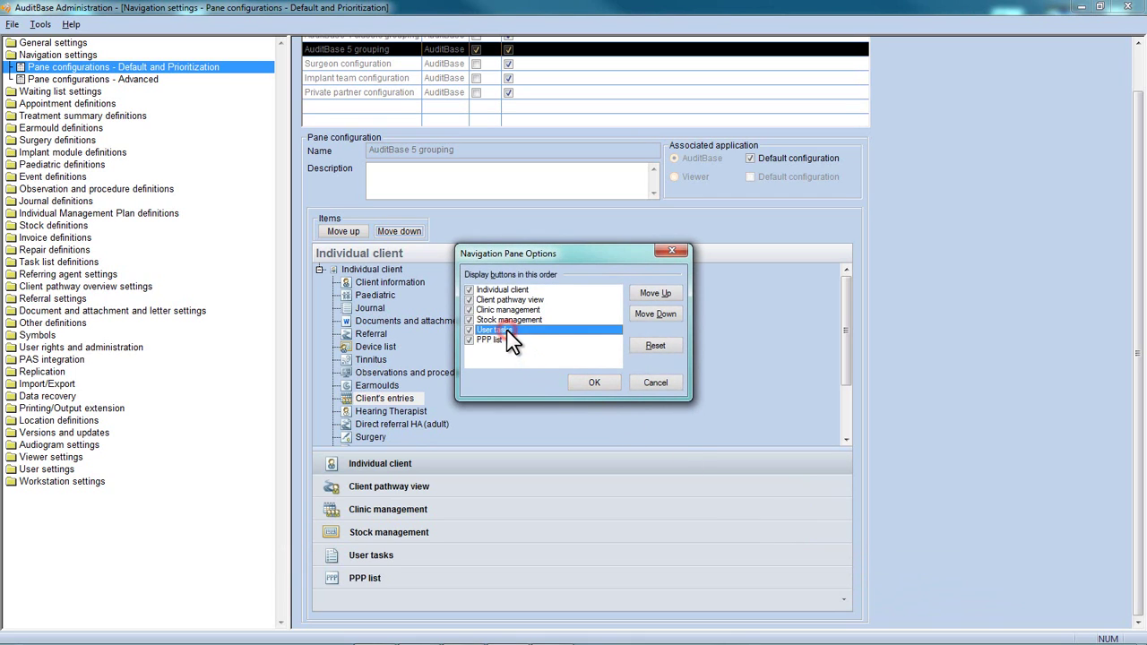
left_click(632, 313)
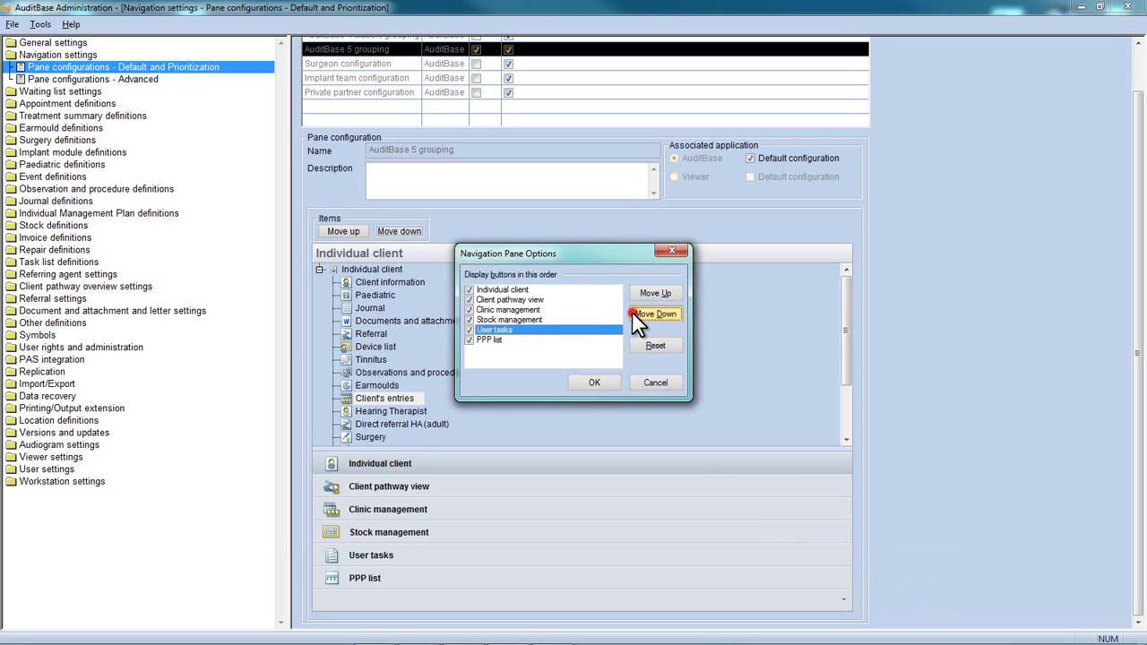
left_click(601, 384)
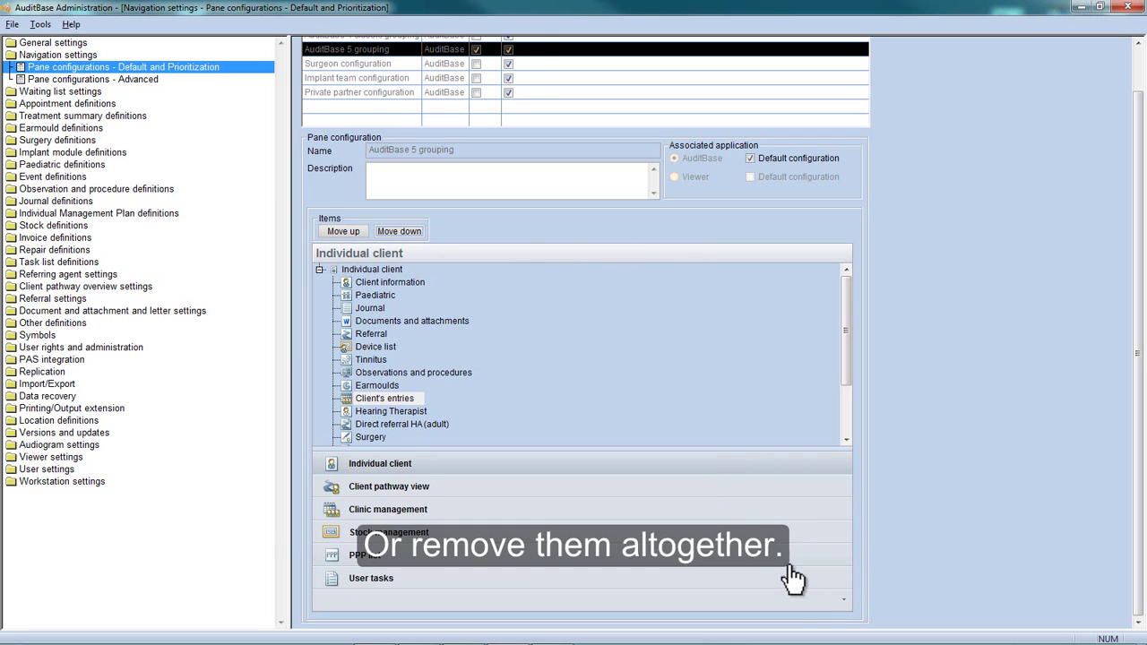
left_click(842, 602)
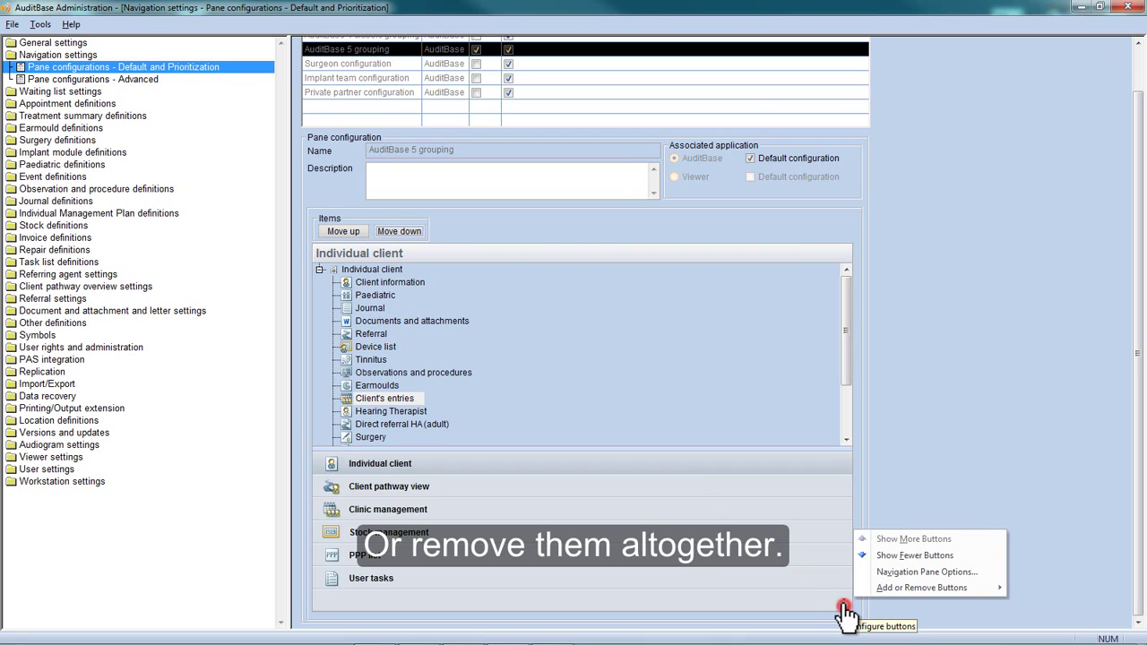
mouse_move(916, 587)
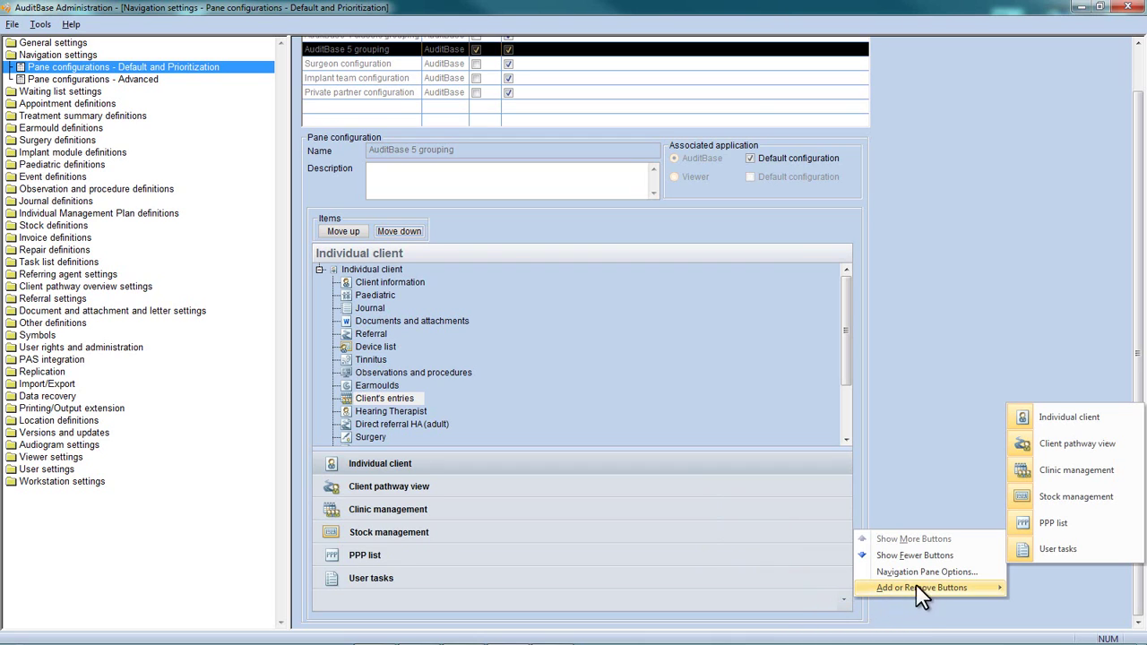
left_click(1050, 527)
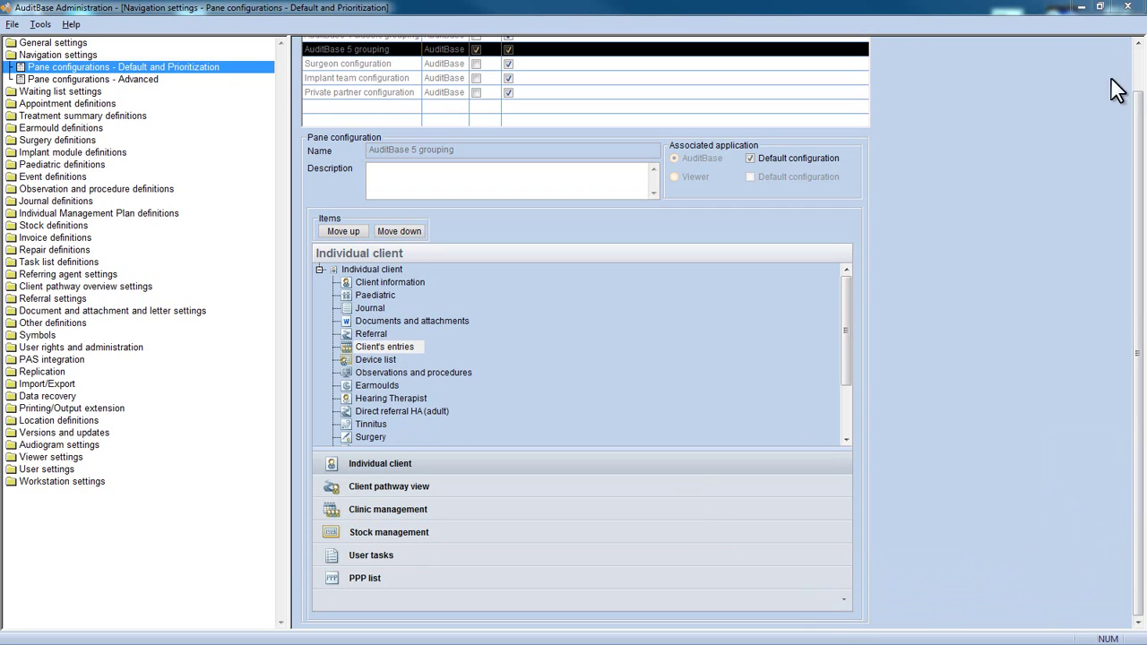
In Pane configurations - Advanced, copy AuditBase 5 grouping into 'AuditBase 5 grouping - Copy'
left_click(166, 81)
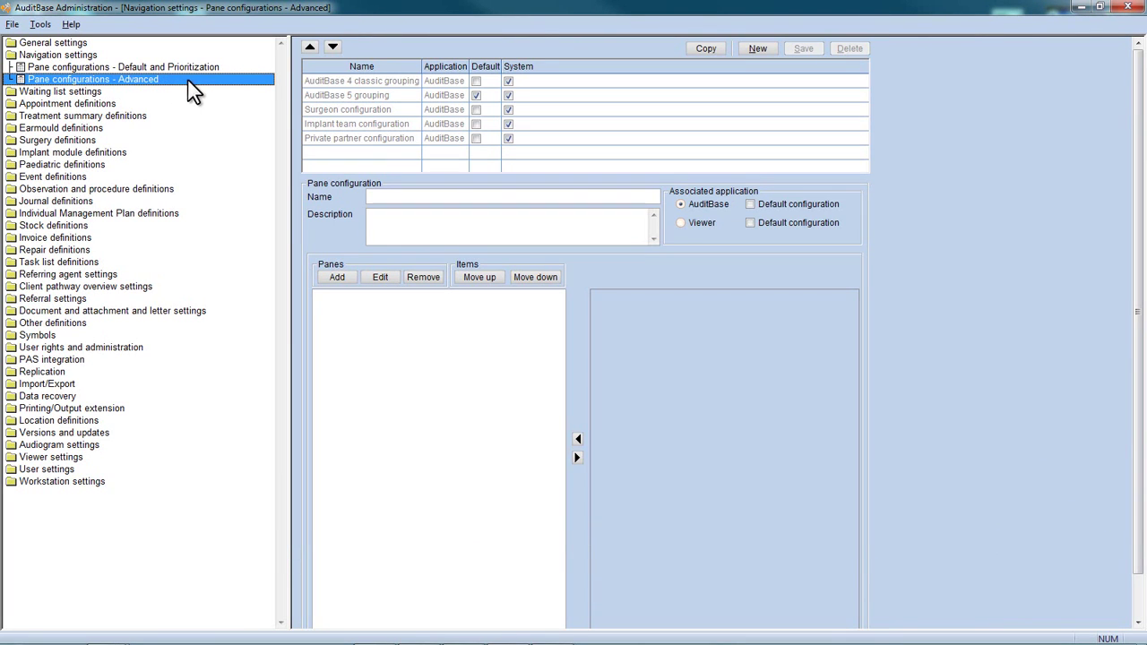
left_click(307, 96)
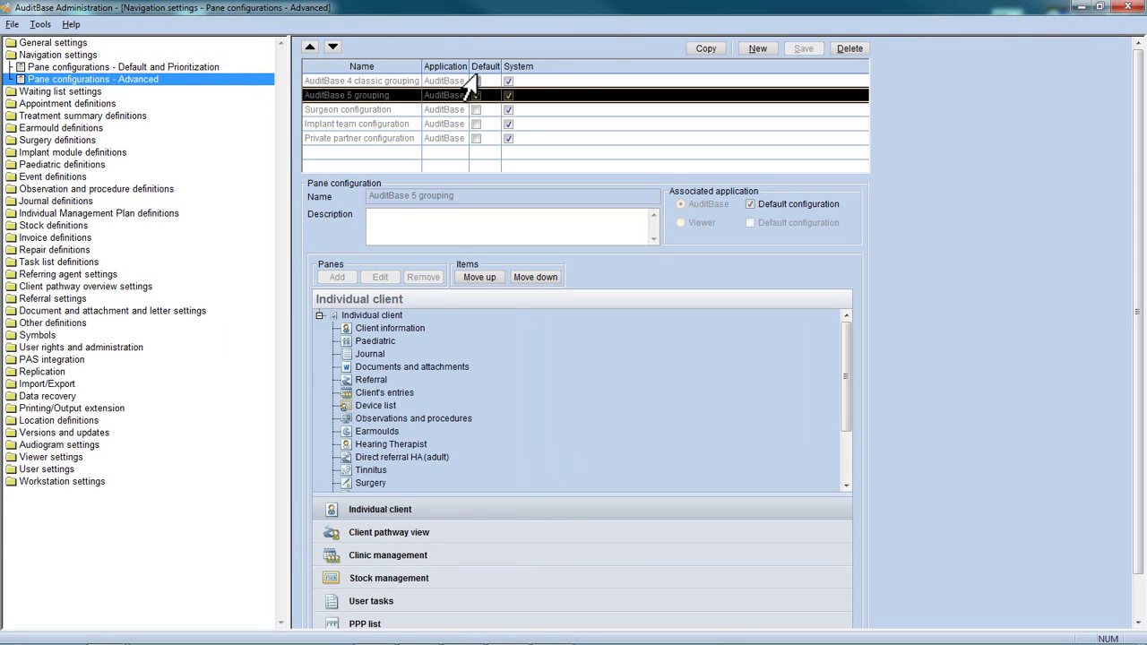
left_click(718, 47)
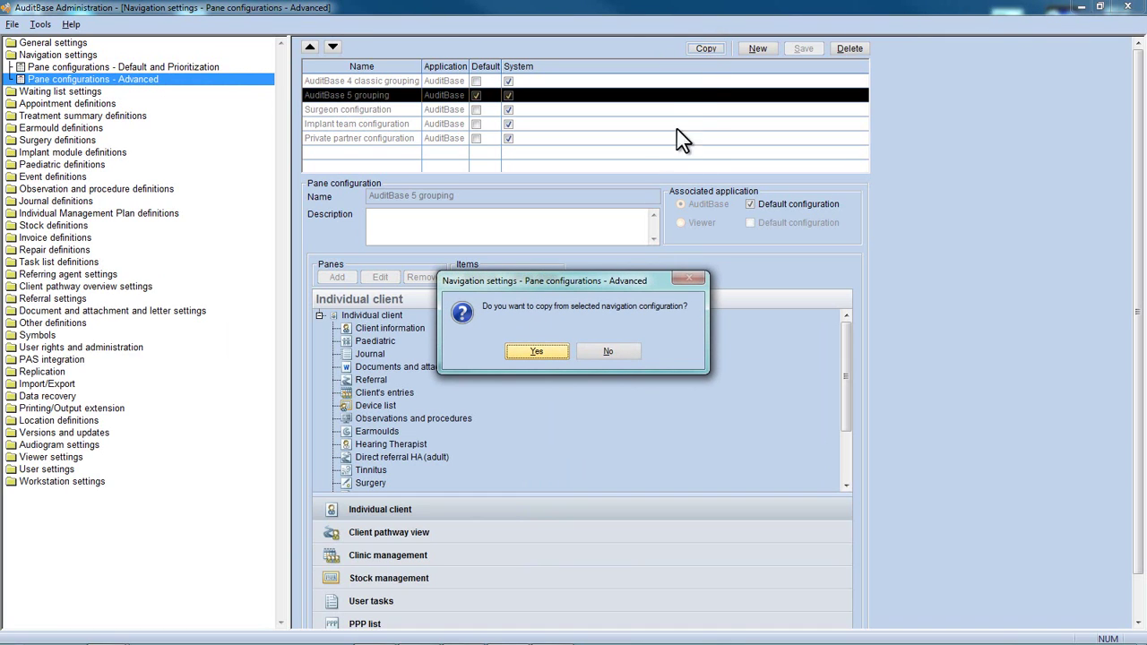
left_click(538, 351)
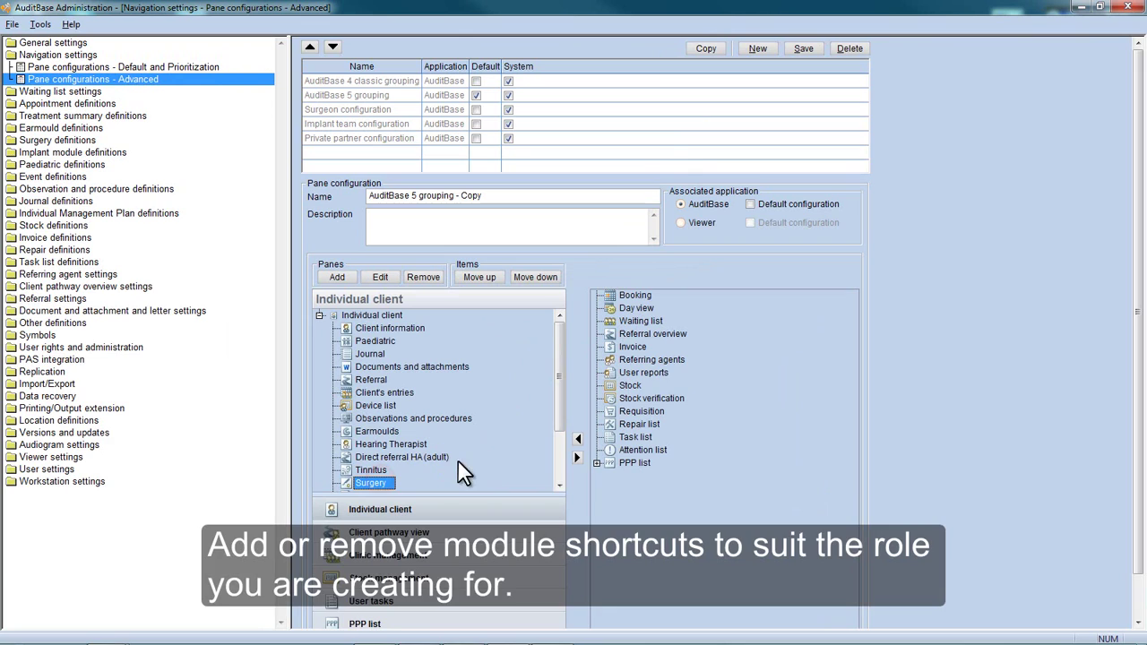
Remove Surgery and HI Satisfaction Questionnaire from the Individual client pane
left_click(577, 459)
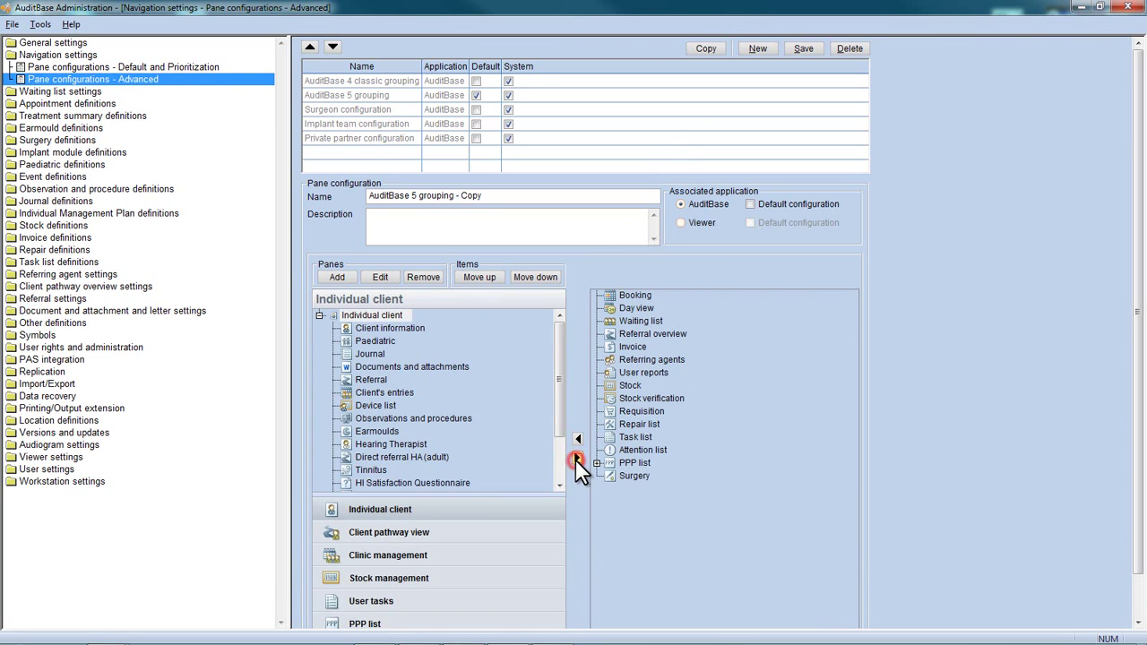
left_click(439, 483)
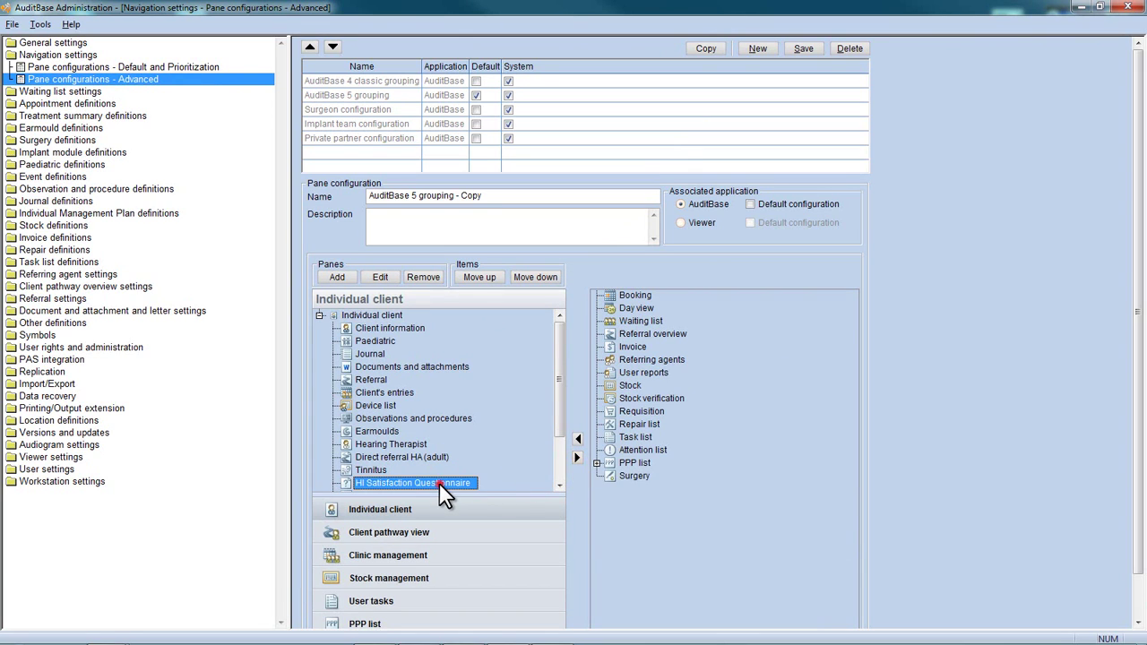
left_click(577, 459)
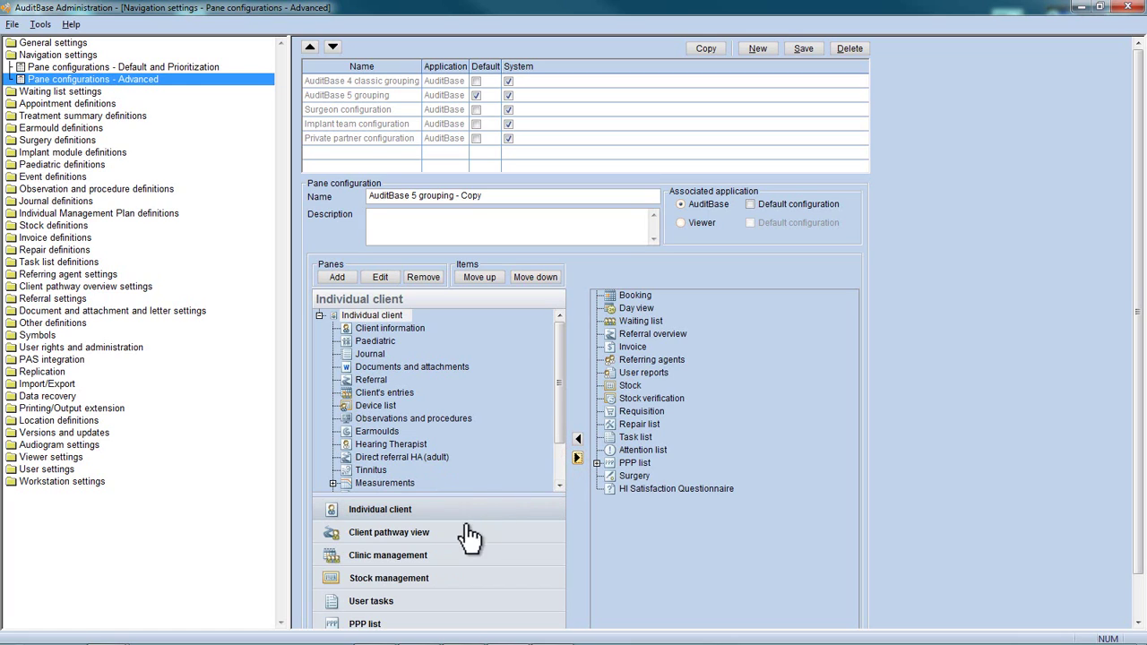
Add Earmoulds to the Clinic management pane
left_click(412, 556)
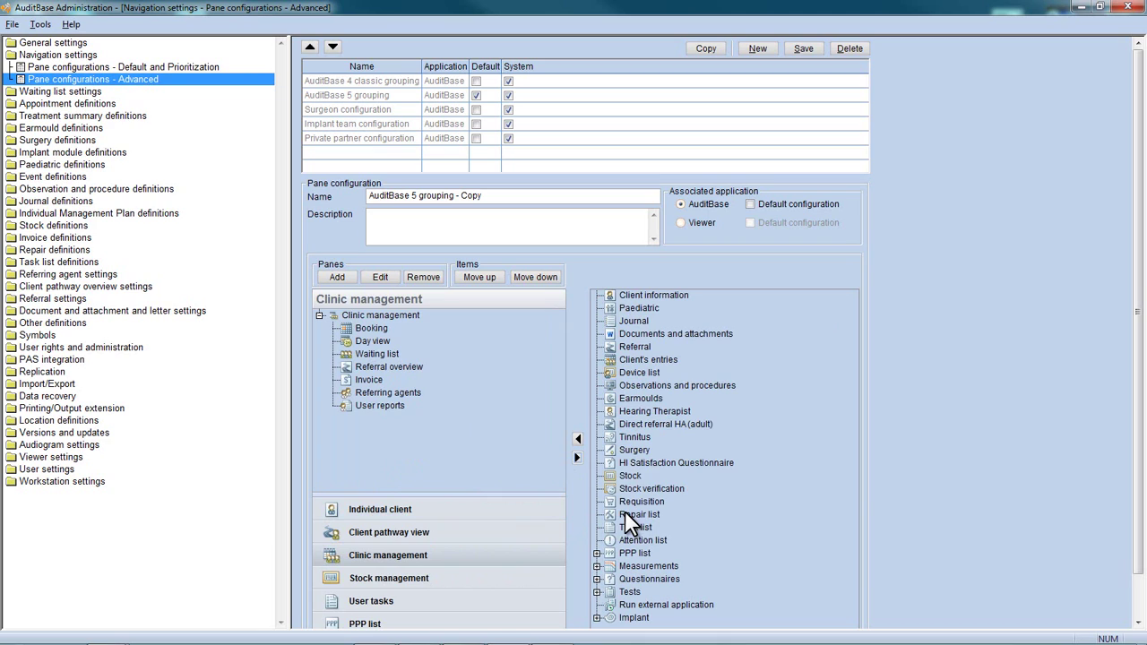
left_click(633, 398)
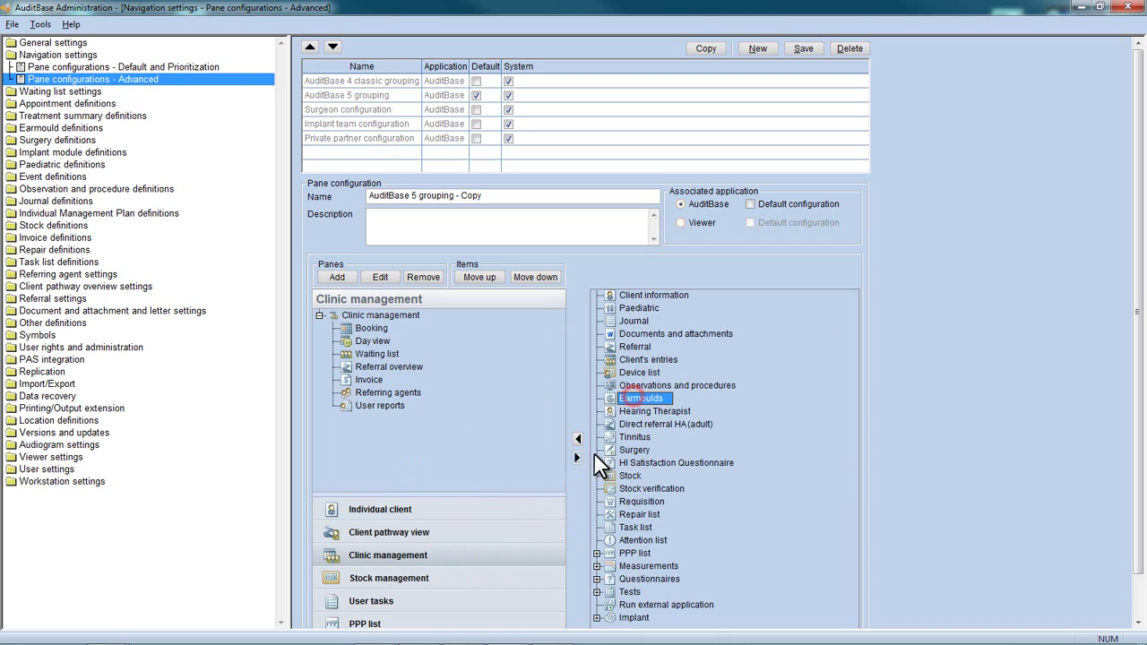
left_click(577, 440)
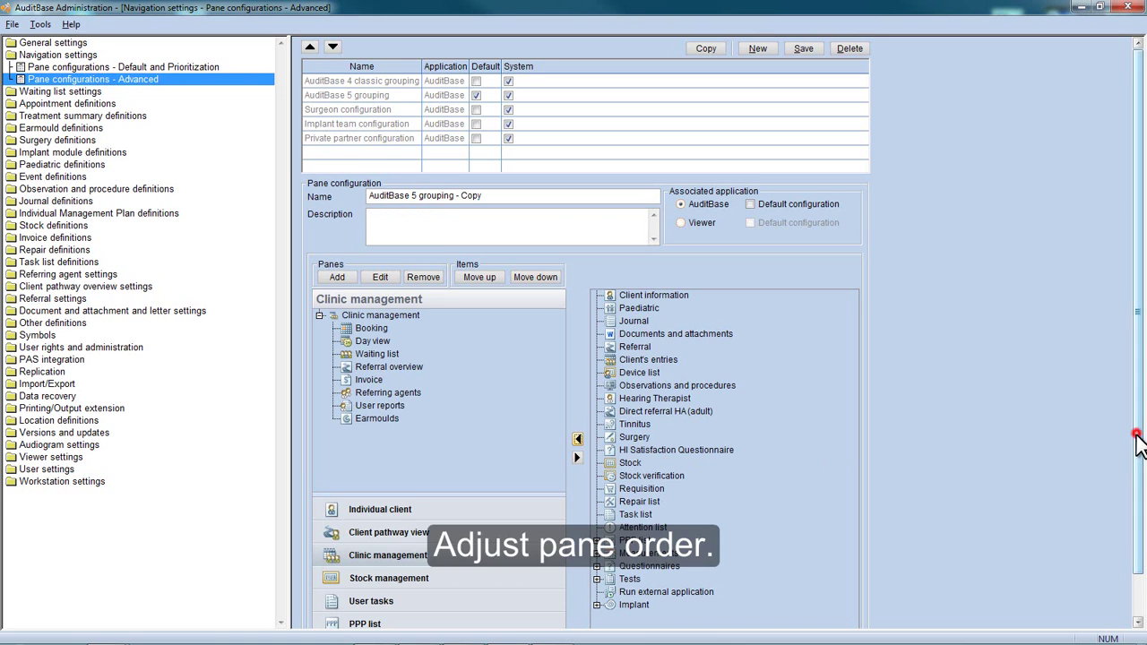
In Navigation Pane Options, move User tasks below PPP list and apply
left_click_drag(1136, 434, 1134, 488)
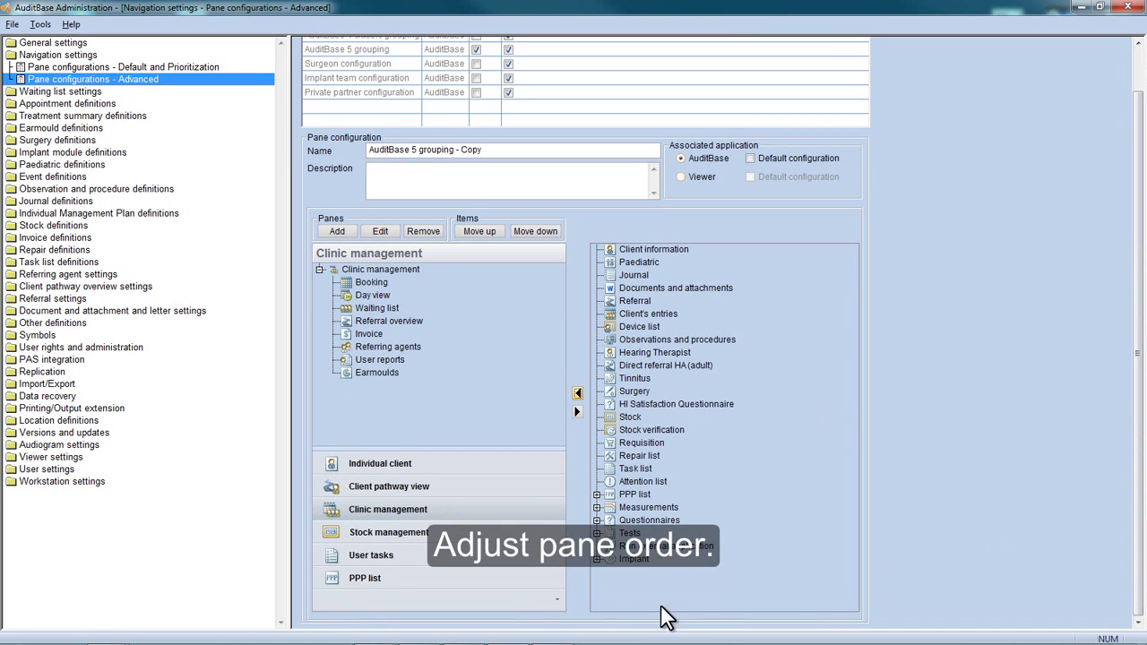
left_click(558, 603)
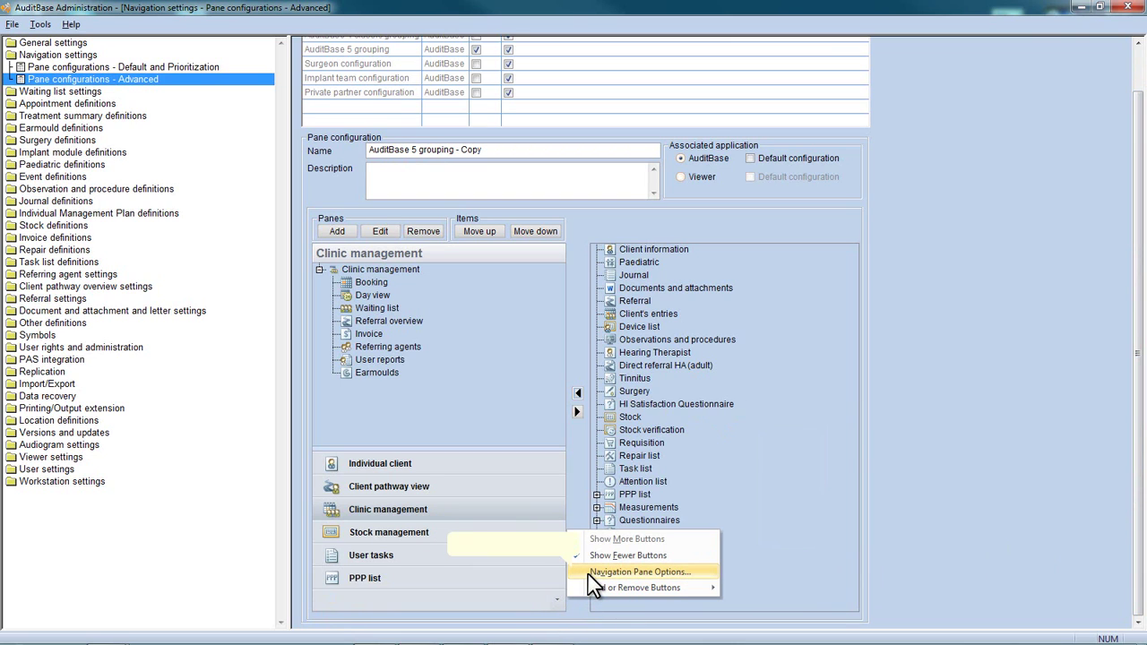
left_click(588, 573)
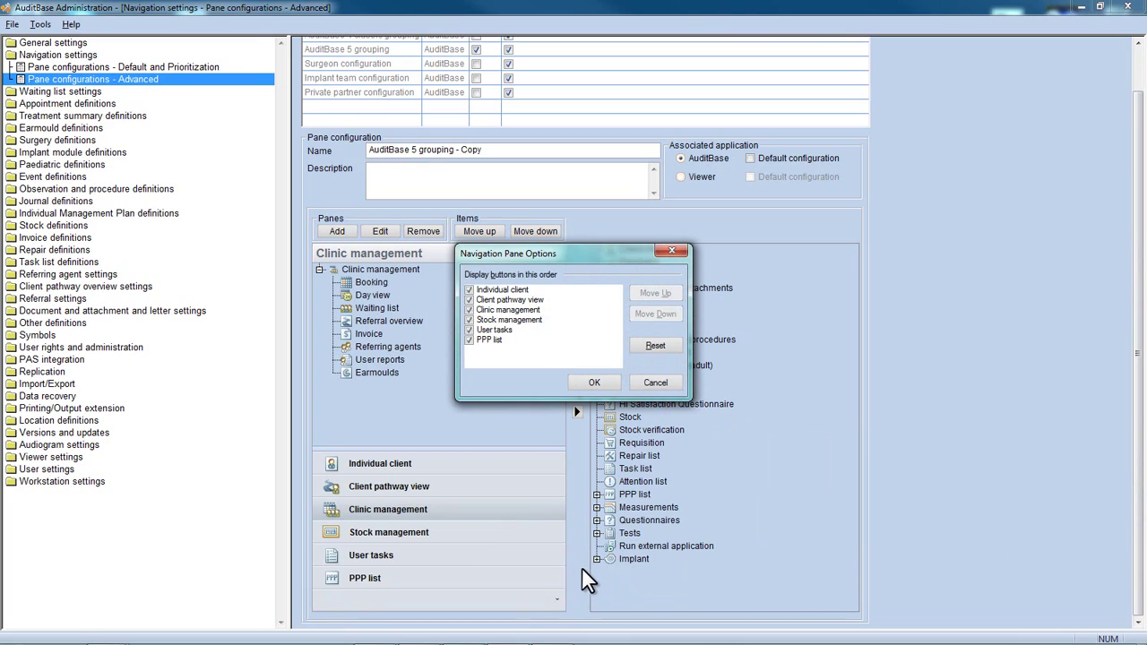
left_click(498, 330)
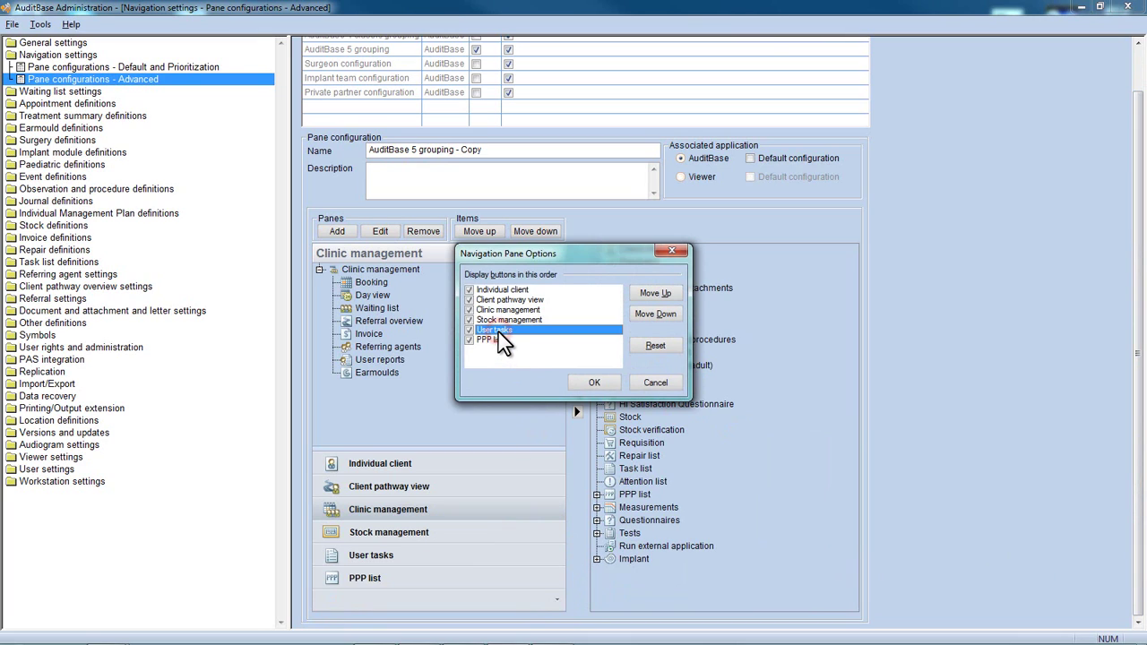
left_click(638, 315)
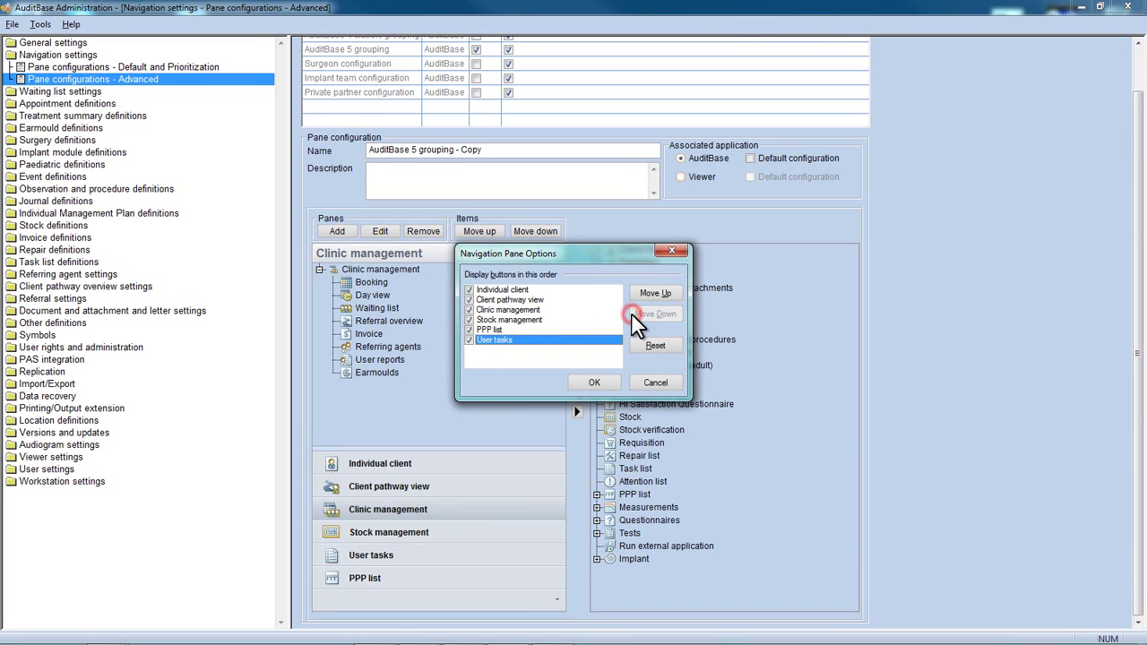
left_click(595, 382)
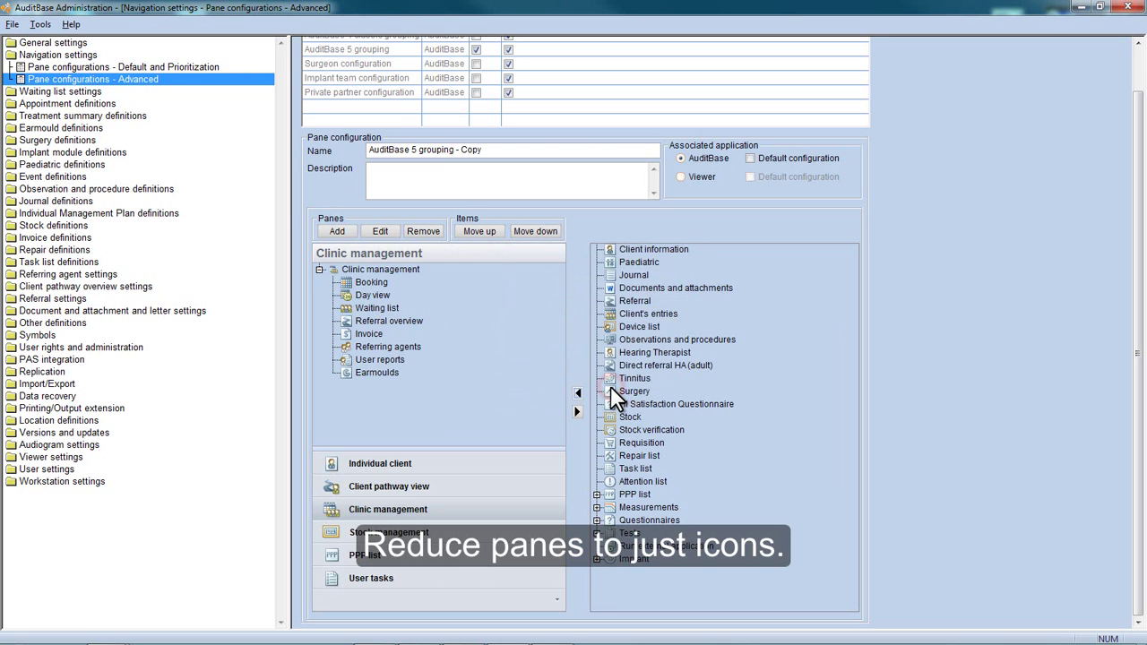
Show two fewer pane buttons in full size
left_click(555, 602)
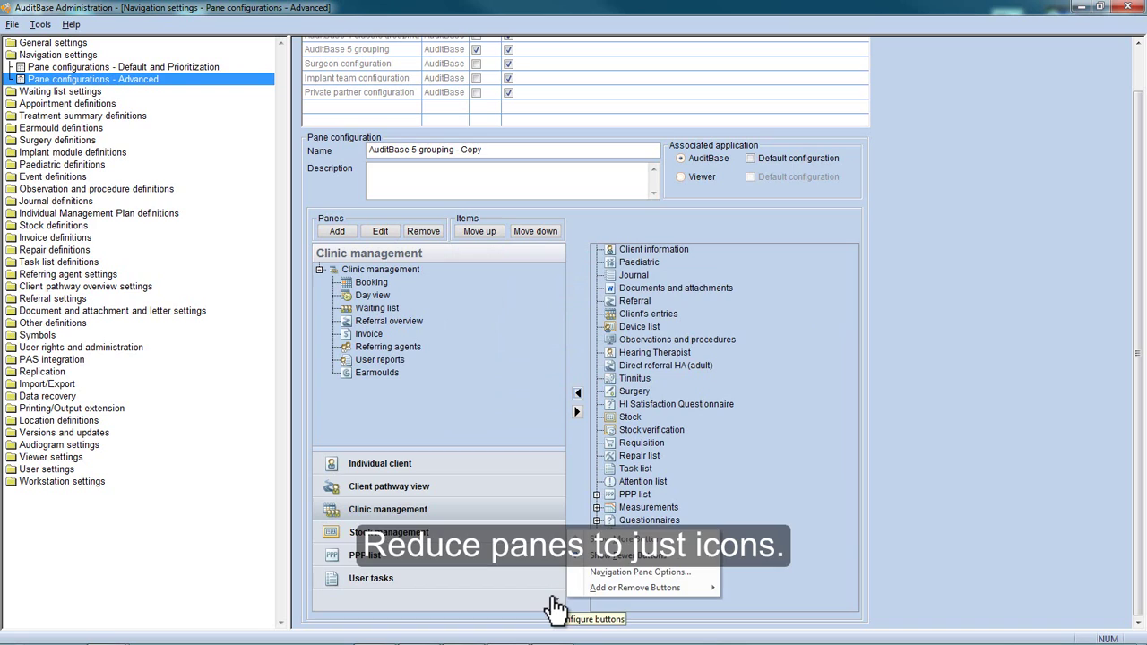
left_click(592, 556)
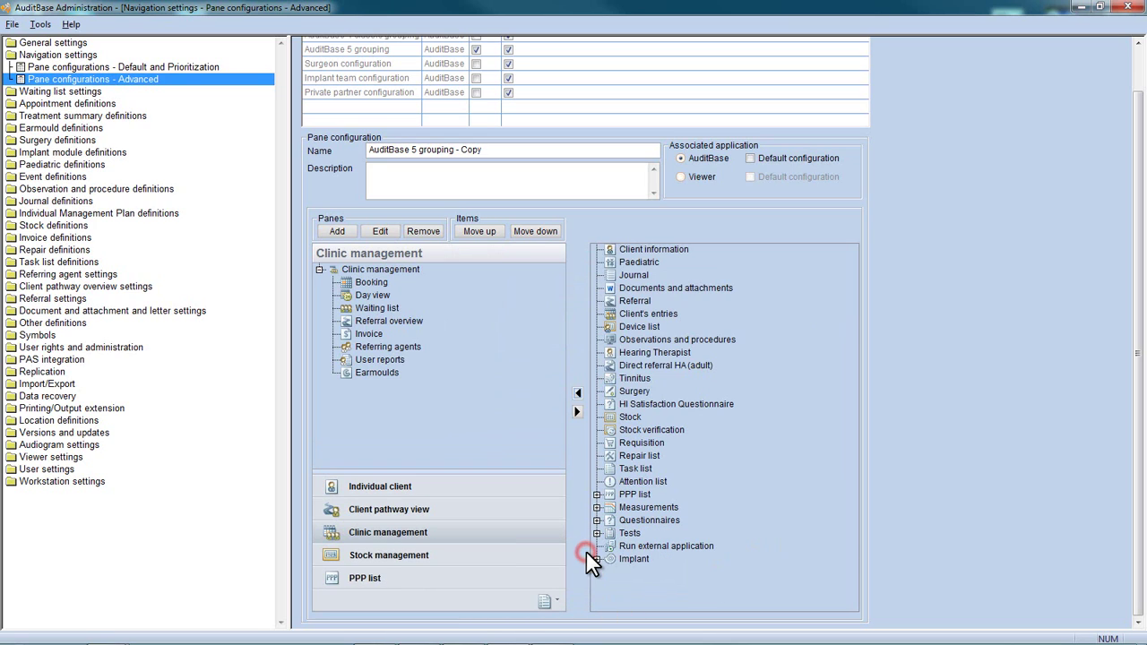
left_click(560, 601)
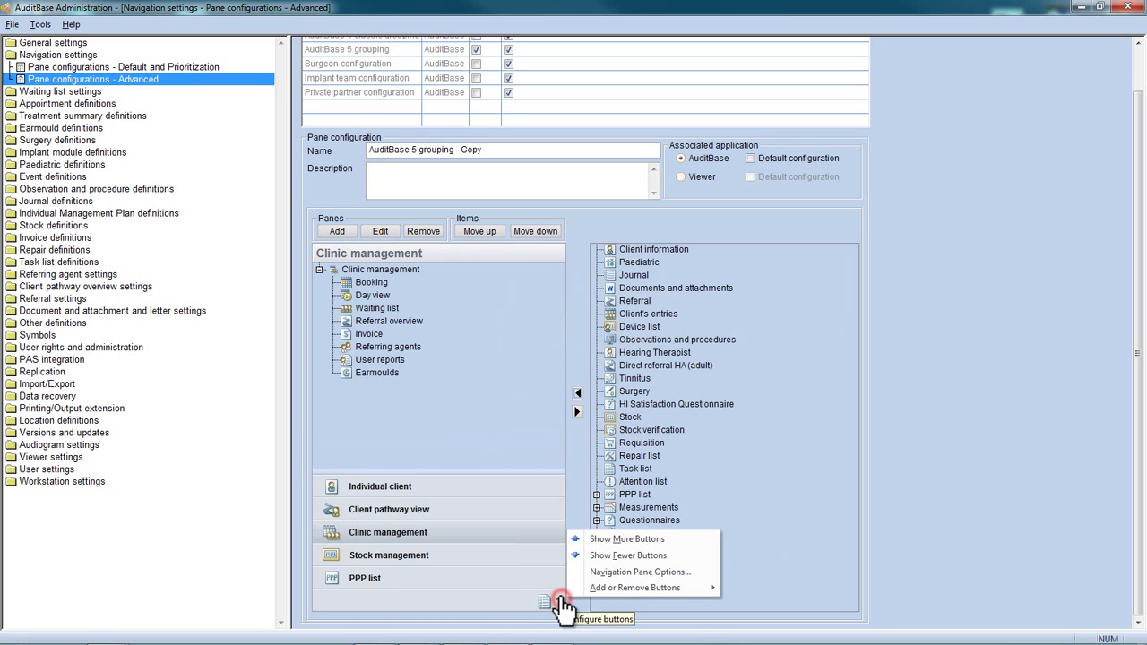
left_click(591, 555)
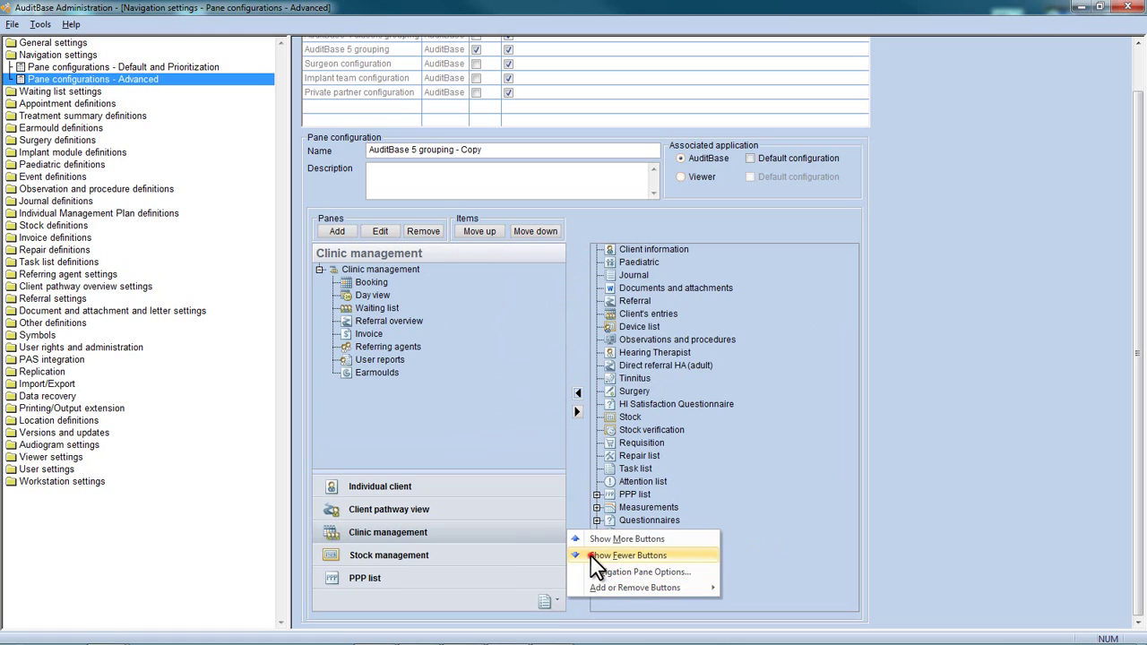
Remove PPP list and Client pathway view from the pane buttons
left_click(556, 601)
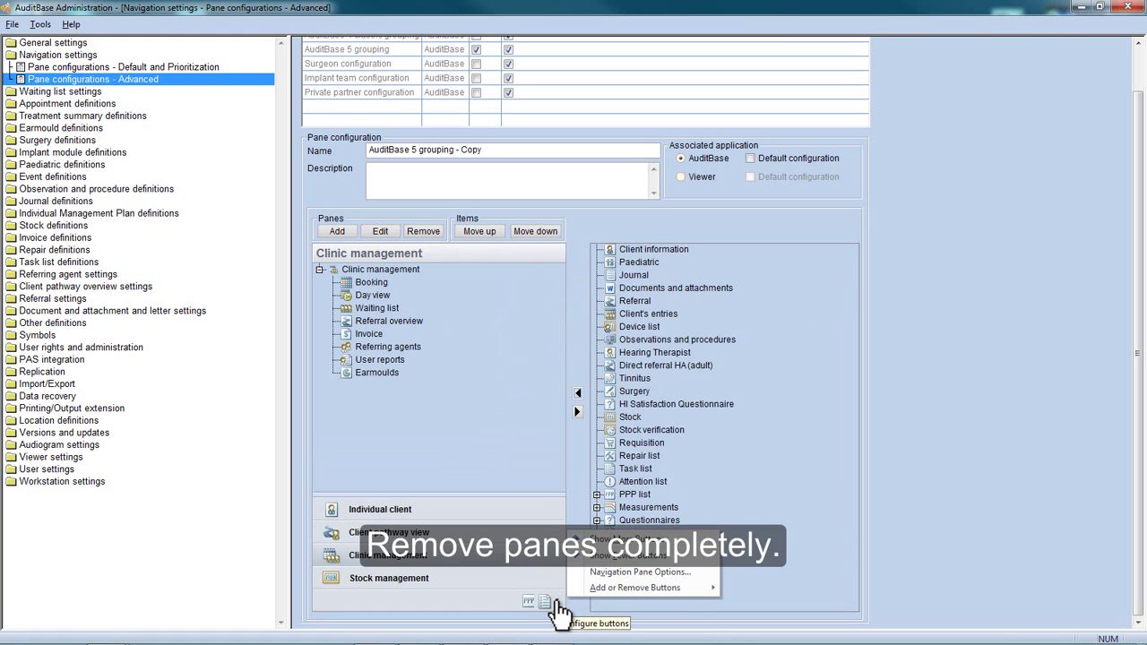
mouse_move(622, 590)
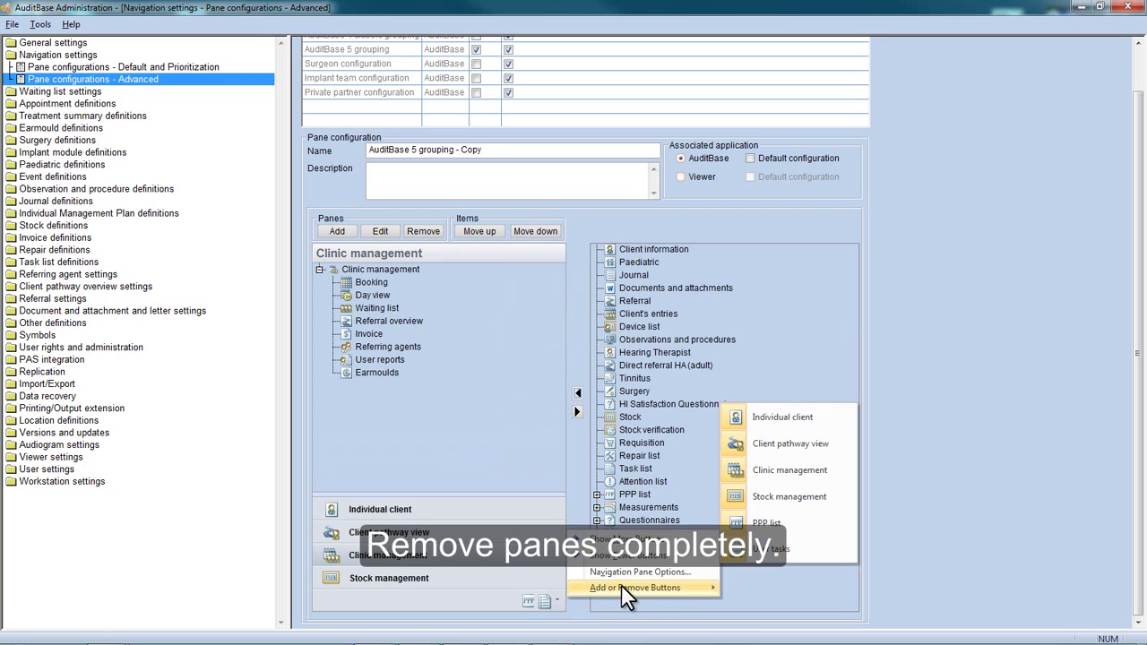
left_click(751, 526)
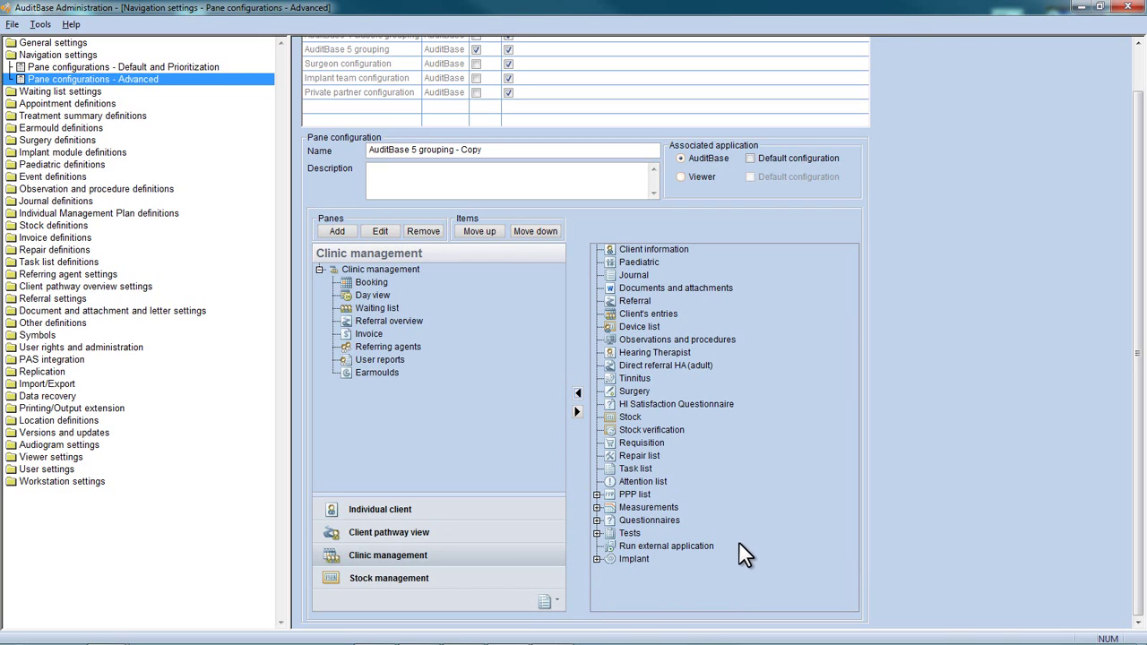
left_click(556, 609)
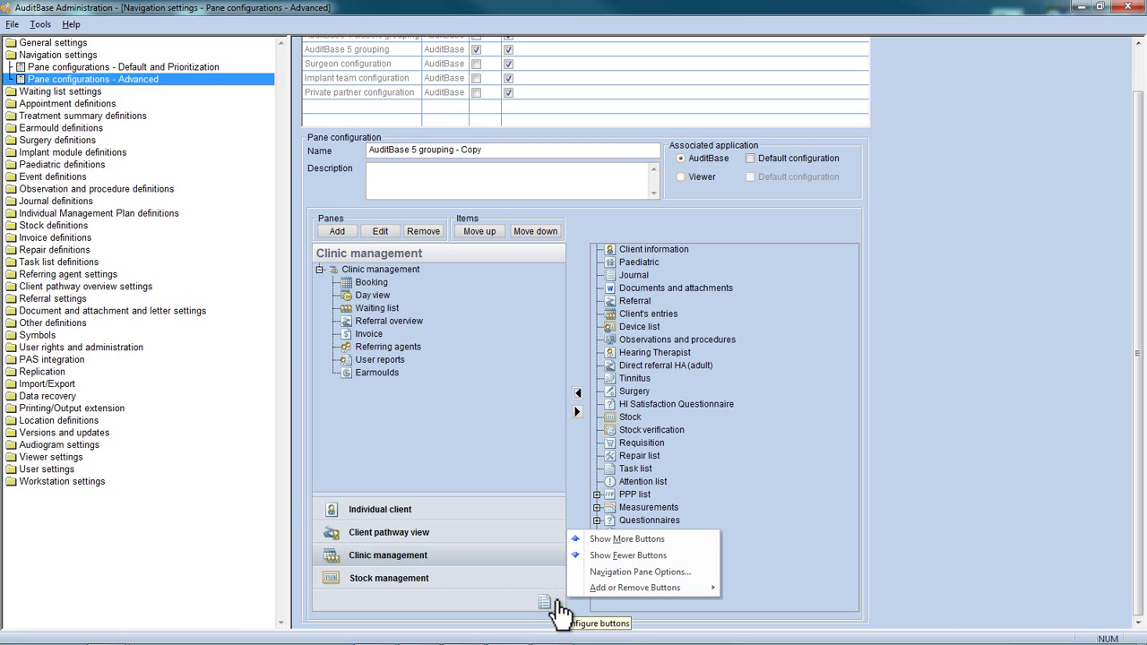
mouse_move(680, 589)
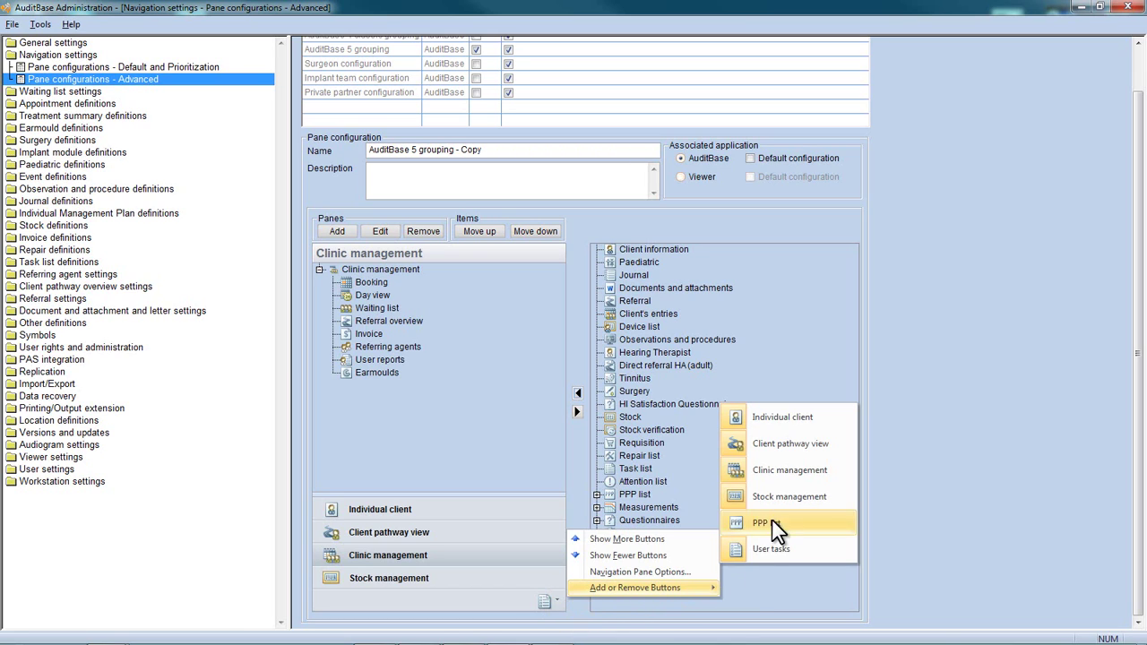
left_click(778, 445)
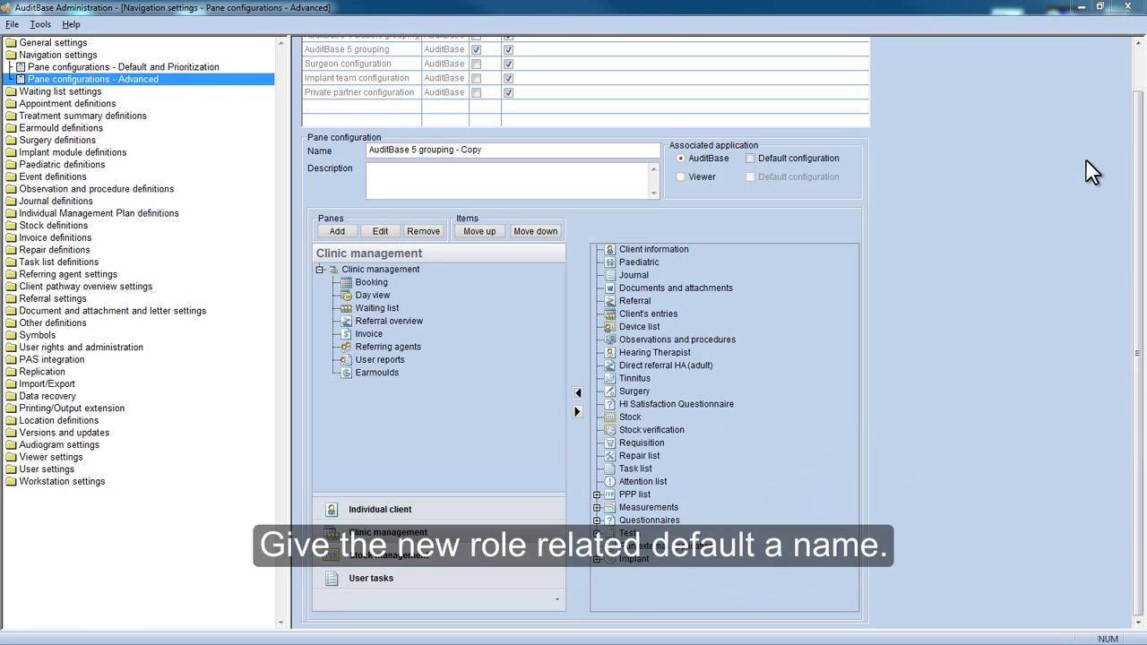
Rename the copied configuration to 'Clinical Staff' and save it
left_click_drag(485, 149, 340, 144)
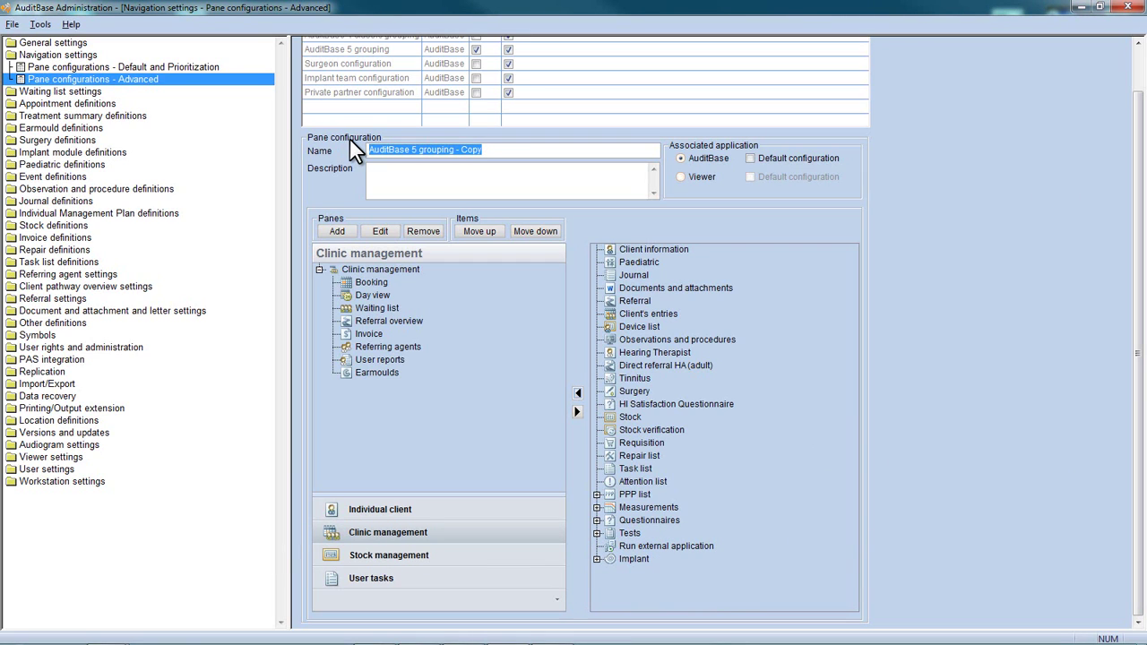
type("Clinical")
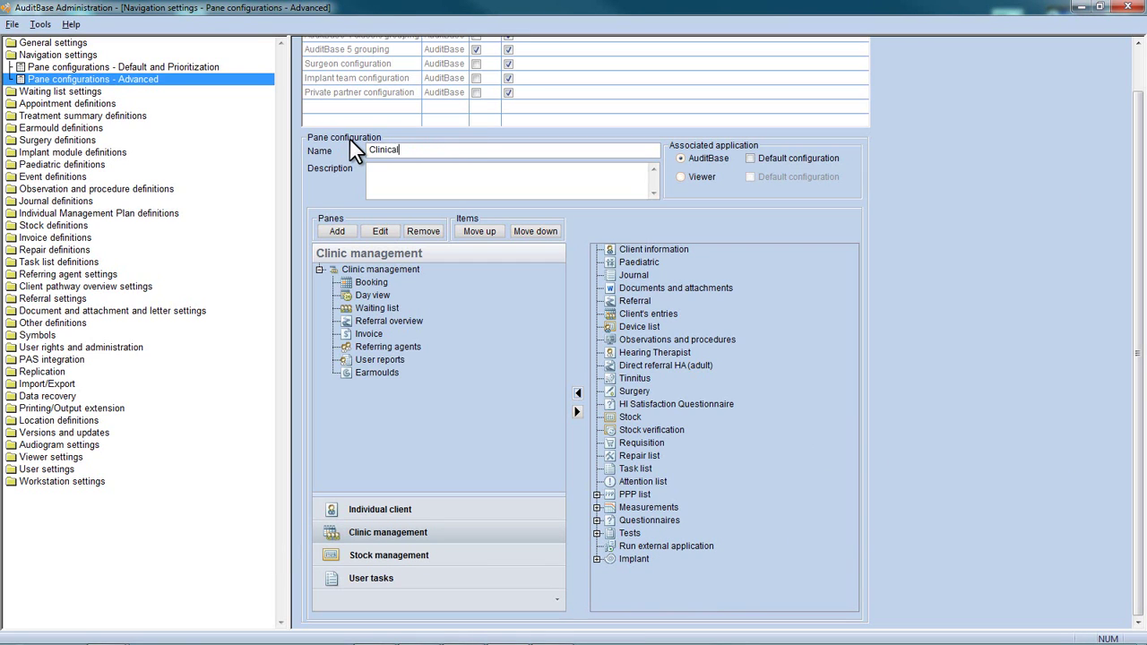
type(" Staff")
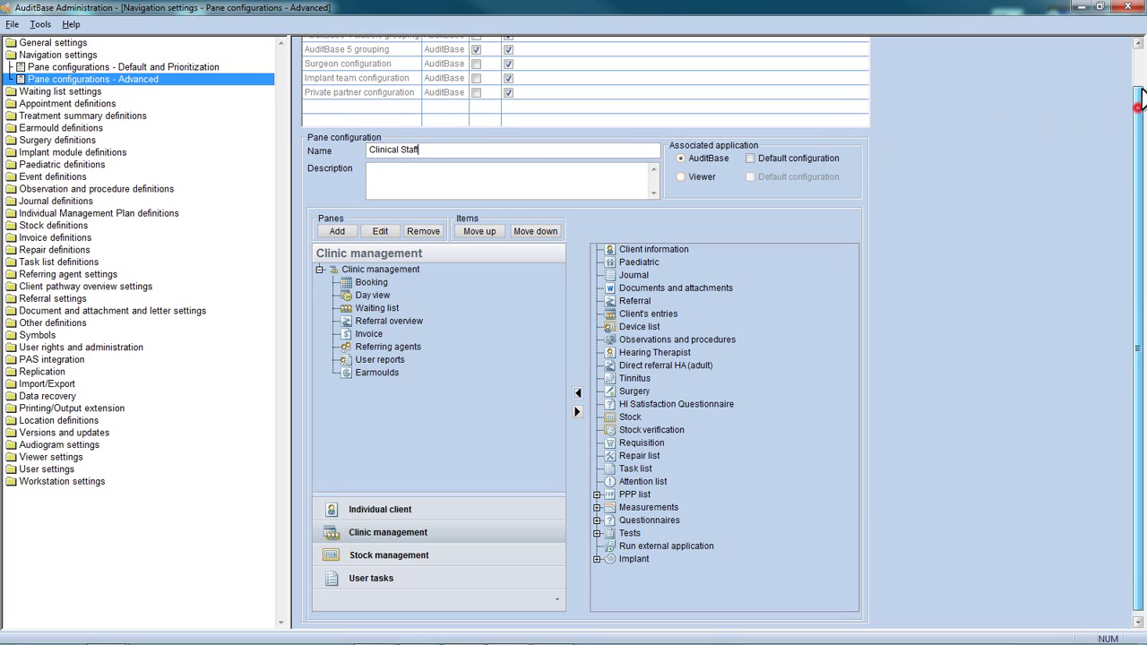
scroll(1138, 109, "up", 2)
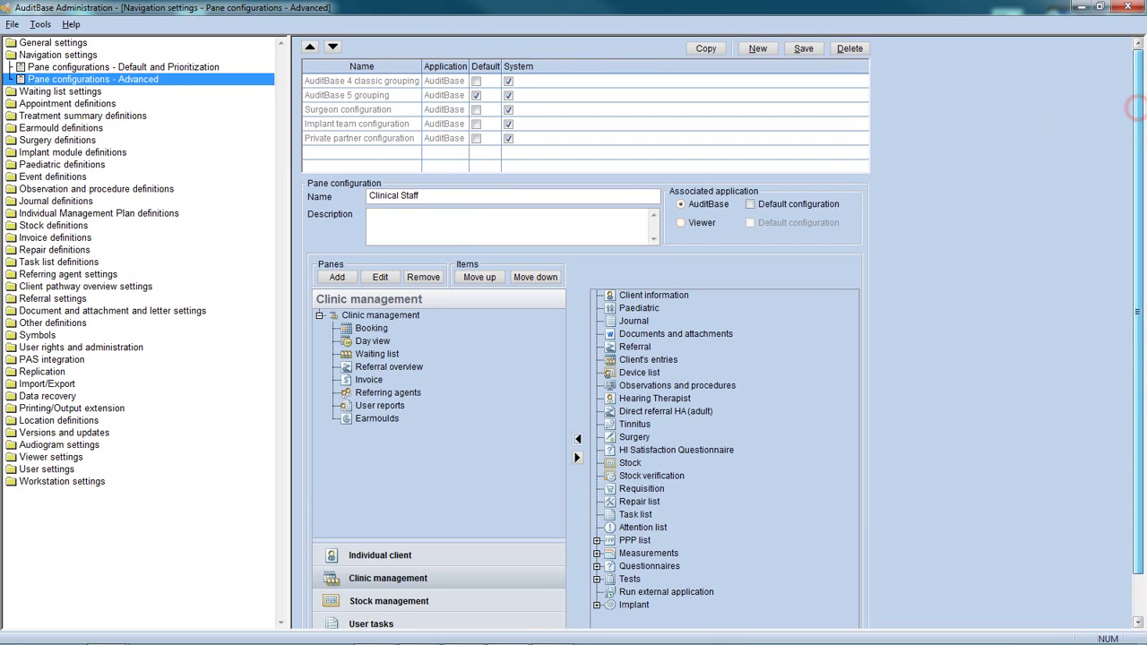
left_click(809, 48)
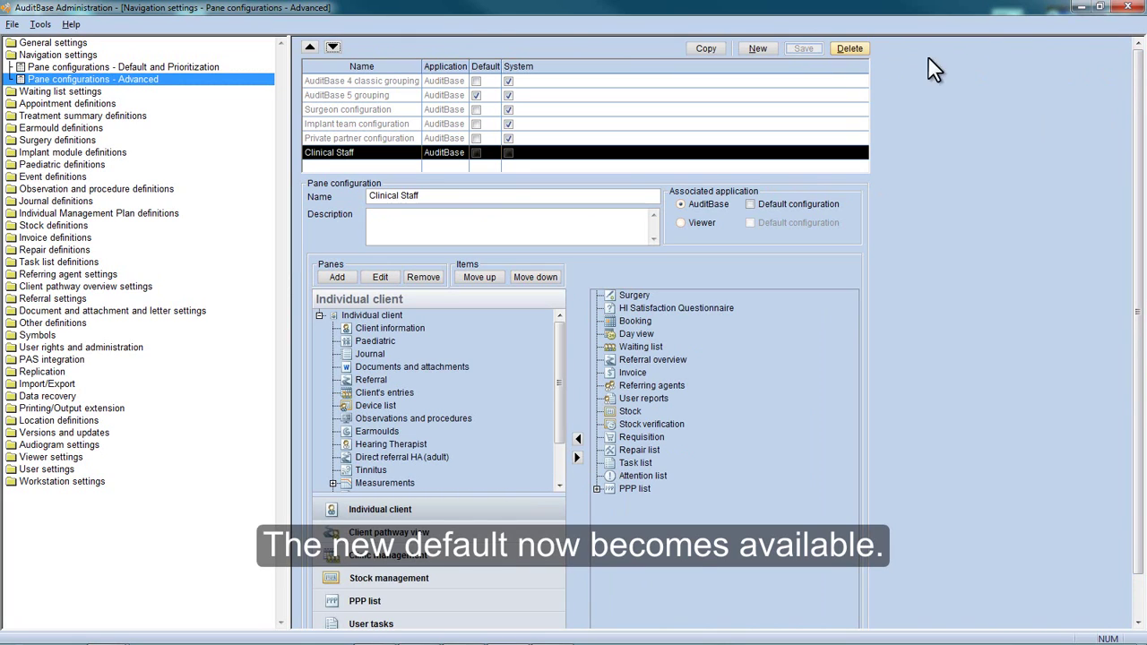
Open Views and setups under User rights and setup, listing roles instead of users
left_click(141, 348)
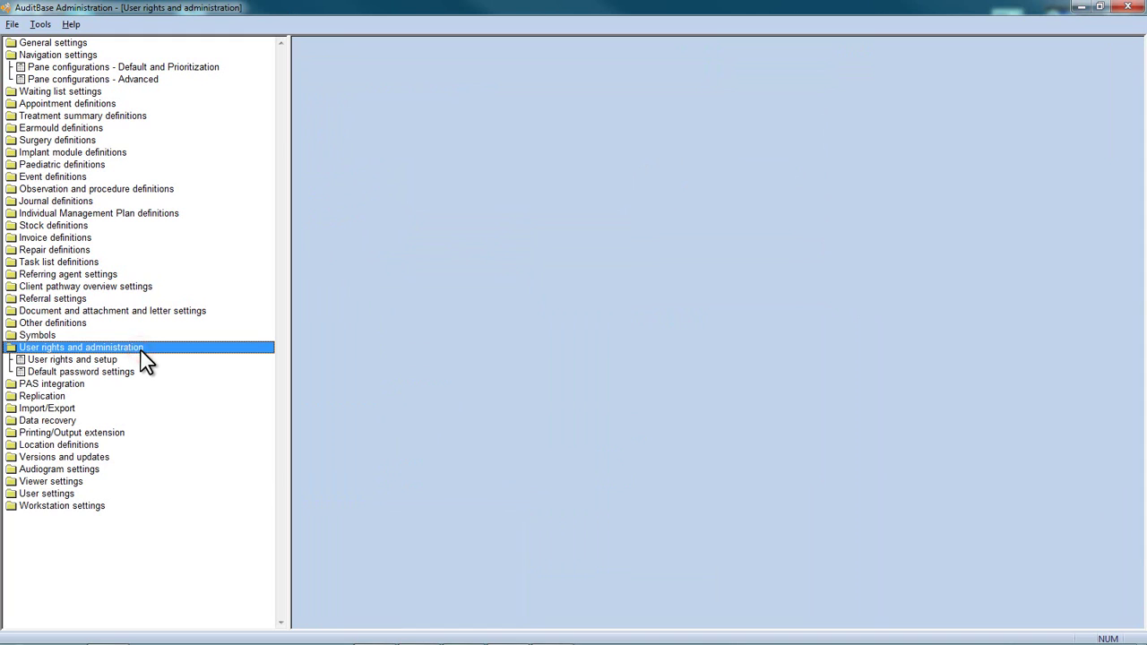
left_click(114, 359)
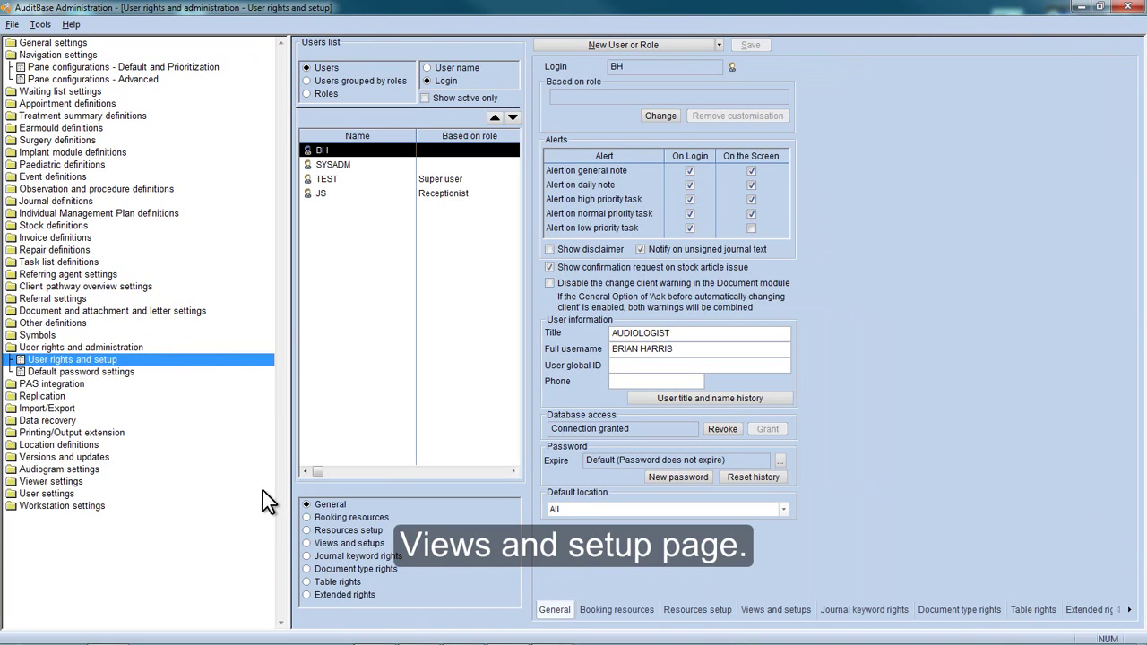
left_click(306, 545)
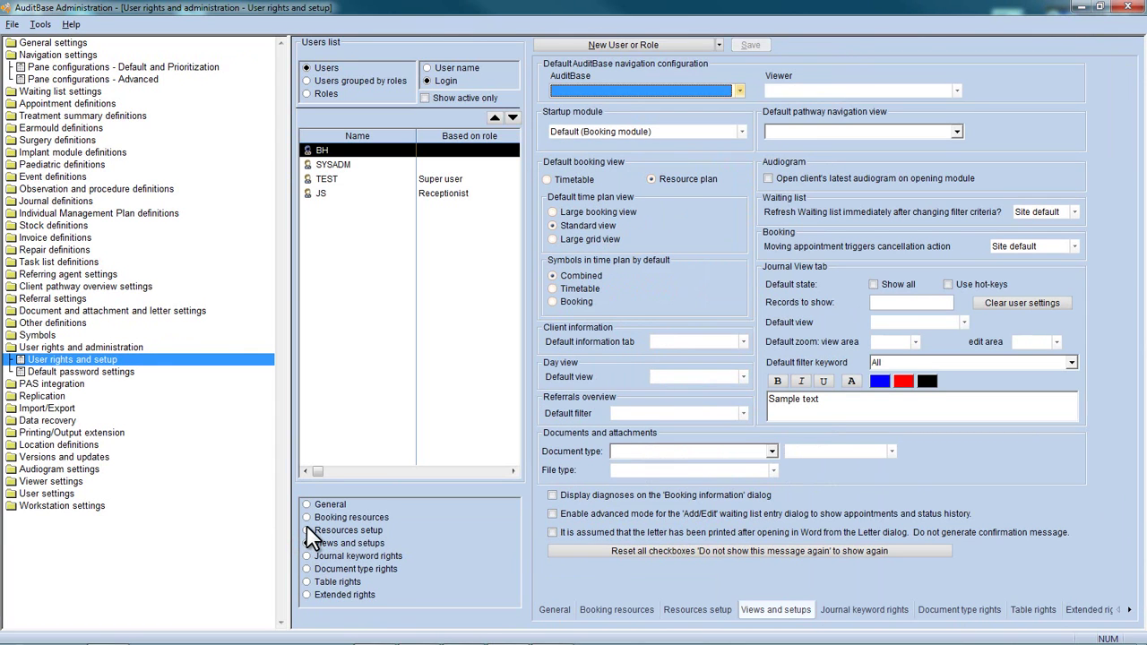
left_click(321, 93)
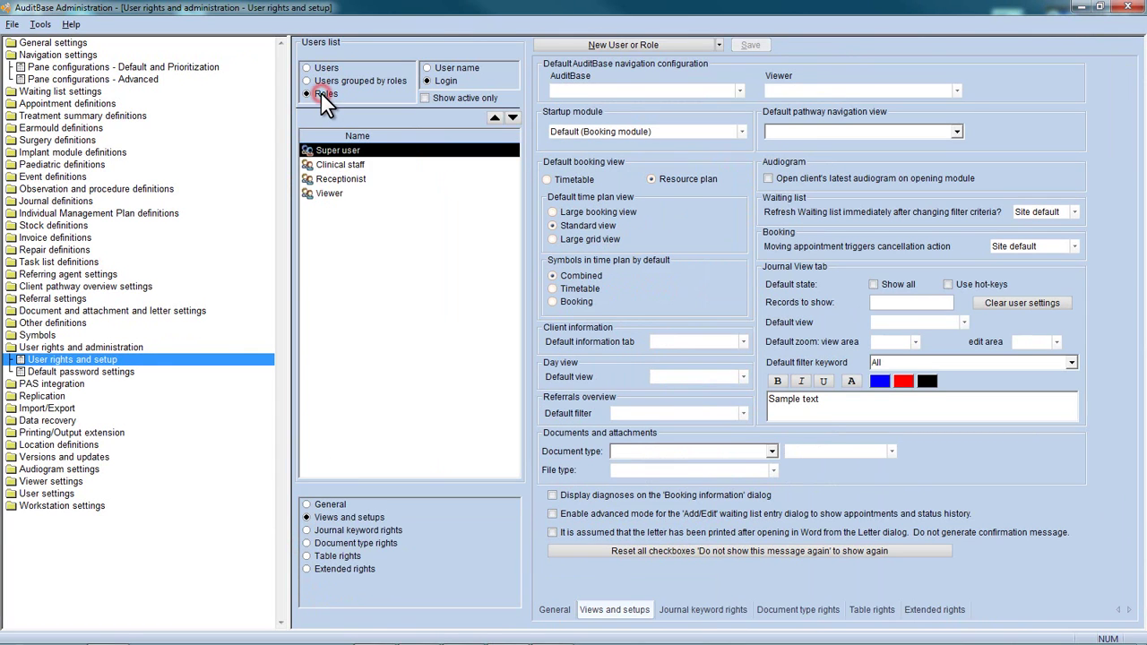
Assign Clinical Staff as the Clinical staff role's AuditBase navigation and save it
left_click(314, 170)
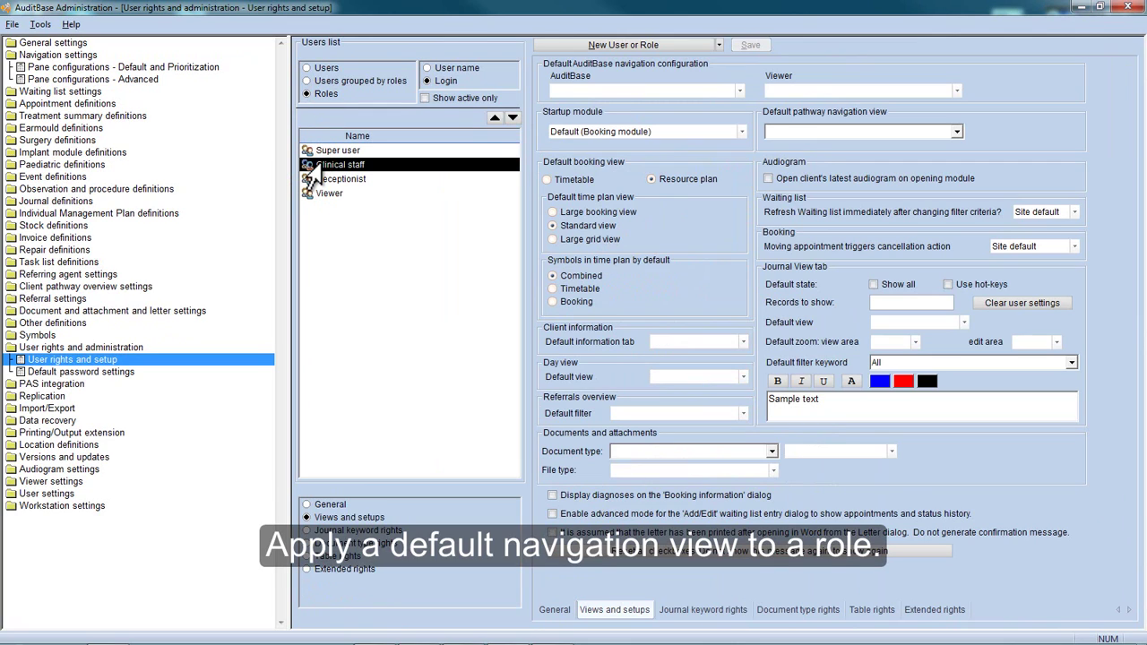
left_click(737, 91)
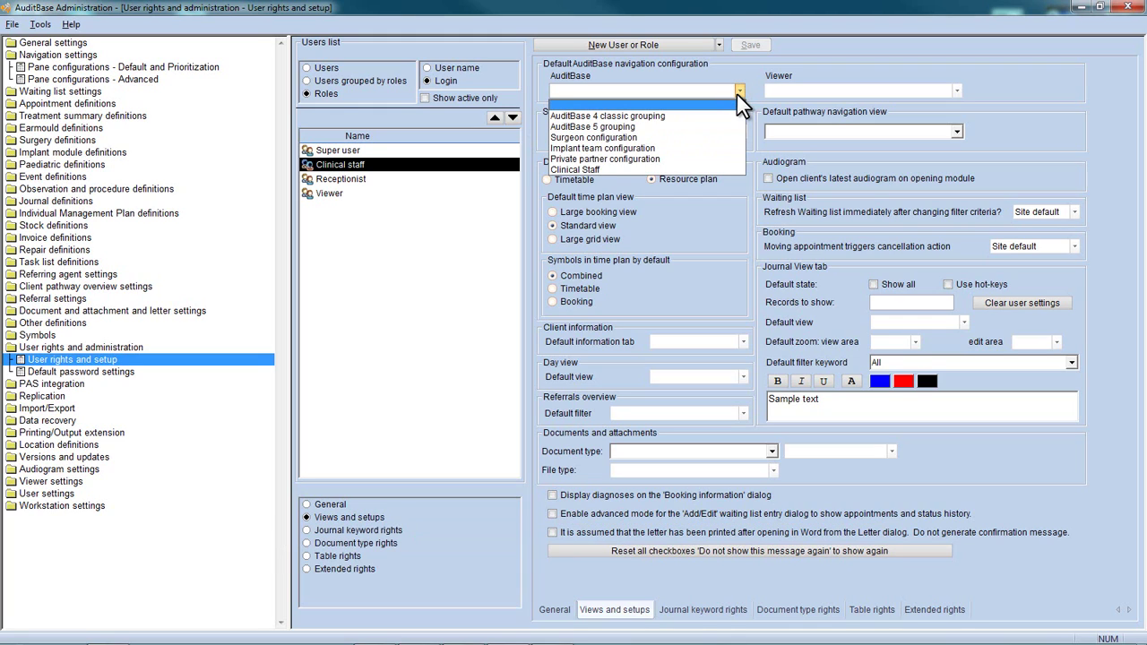
left_click(682, 170)
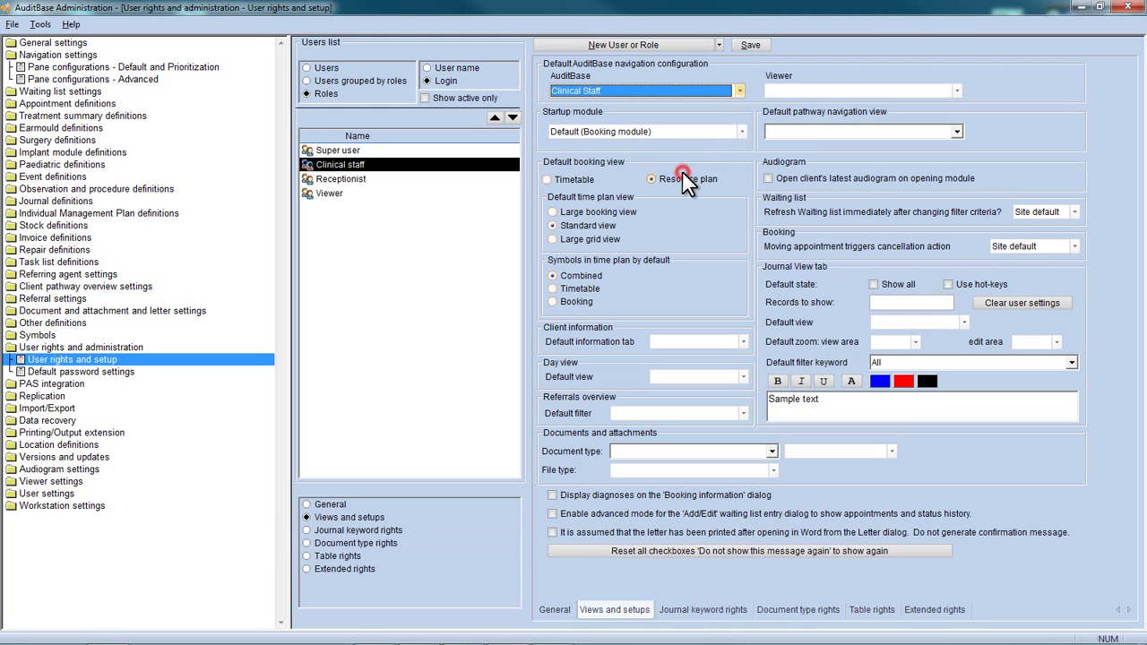
left_click(759, 47)
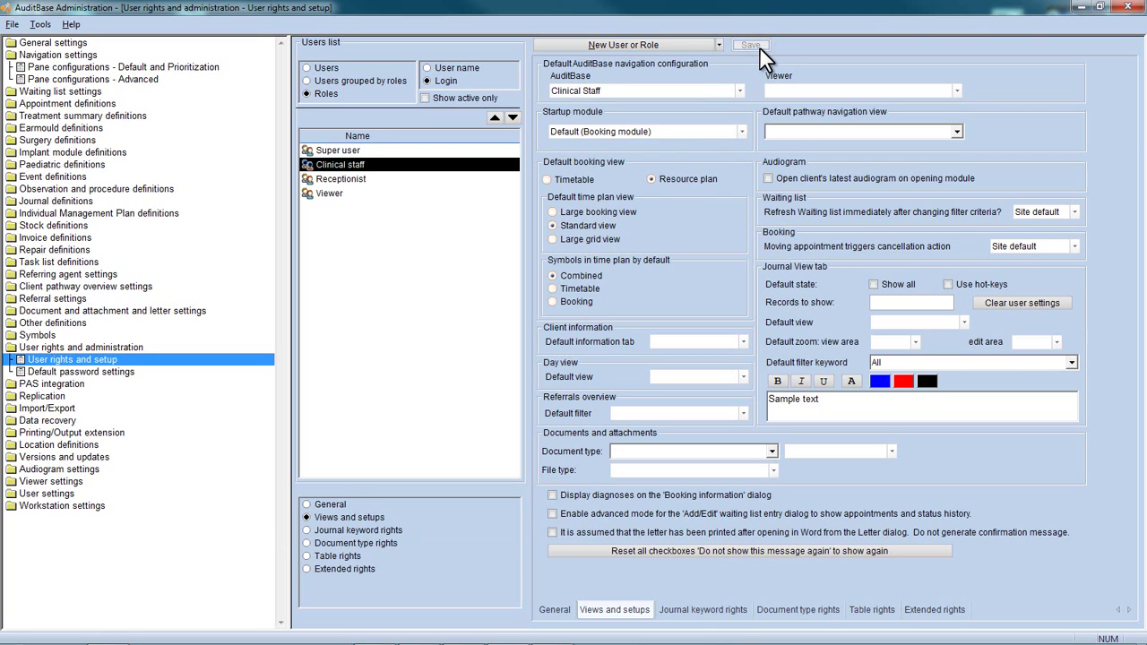